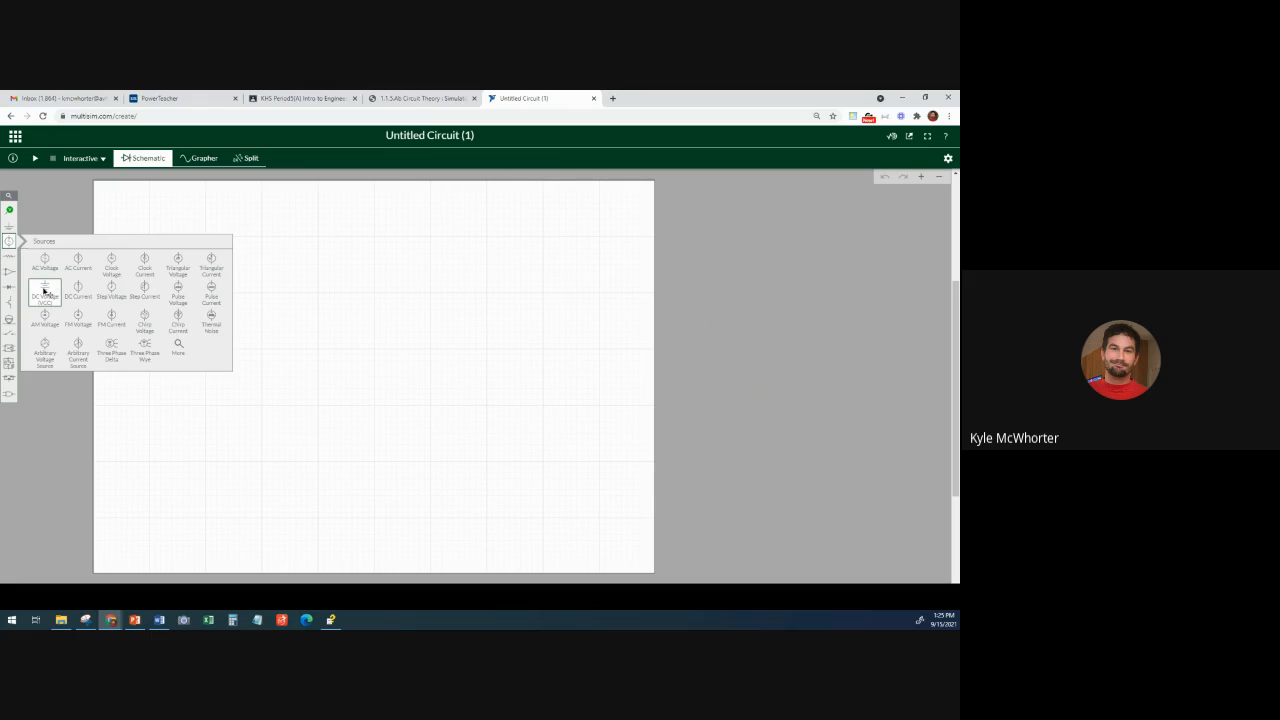
Place a DC voltage source in the upper-left part of the schematic and set its DC magnitude to 12 V.
{"action": "left_click", "coordinate": [44, 292]}
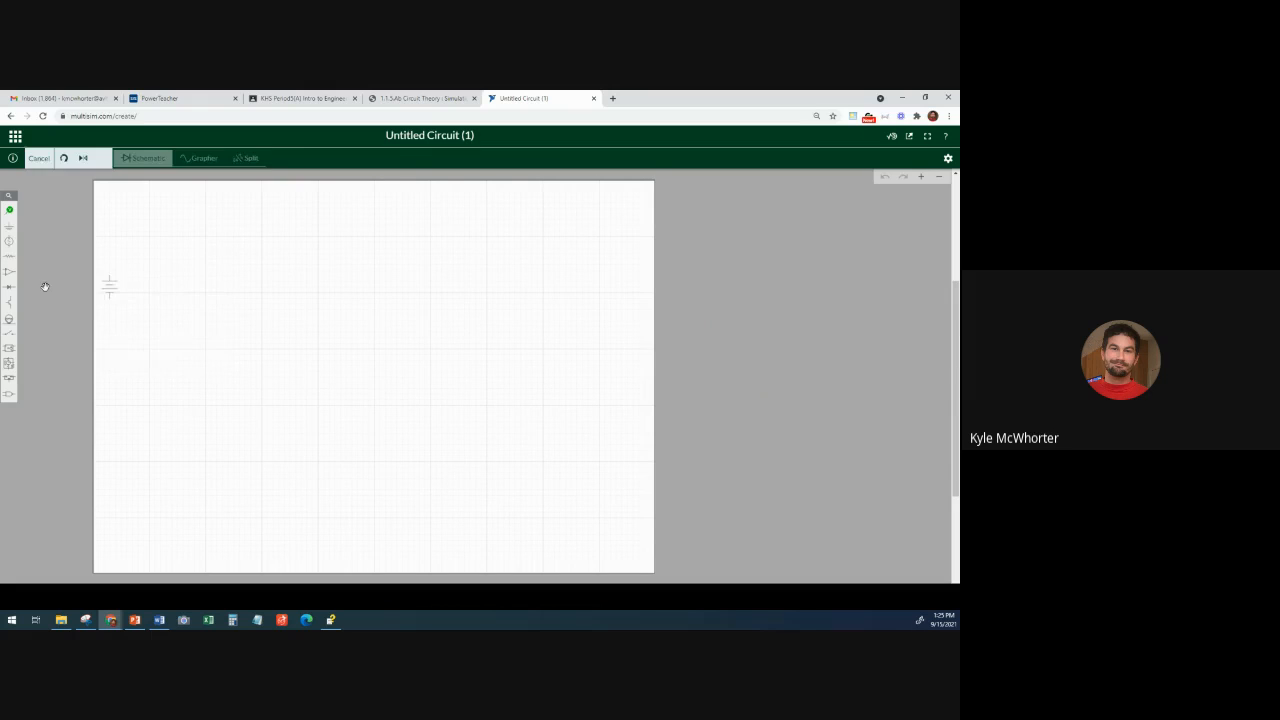
{"action": "left_click", "coordinate": [262, 293]}
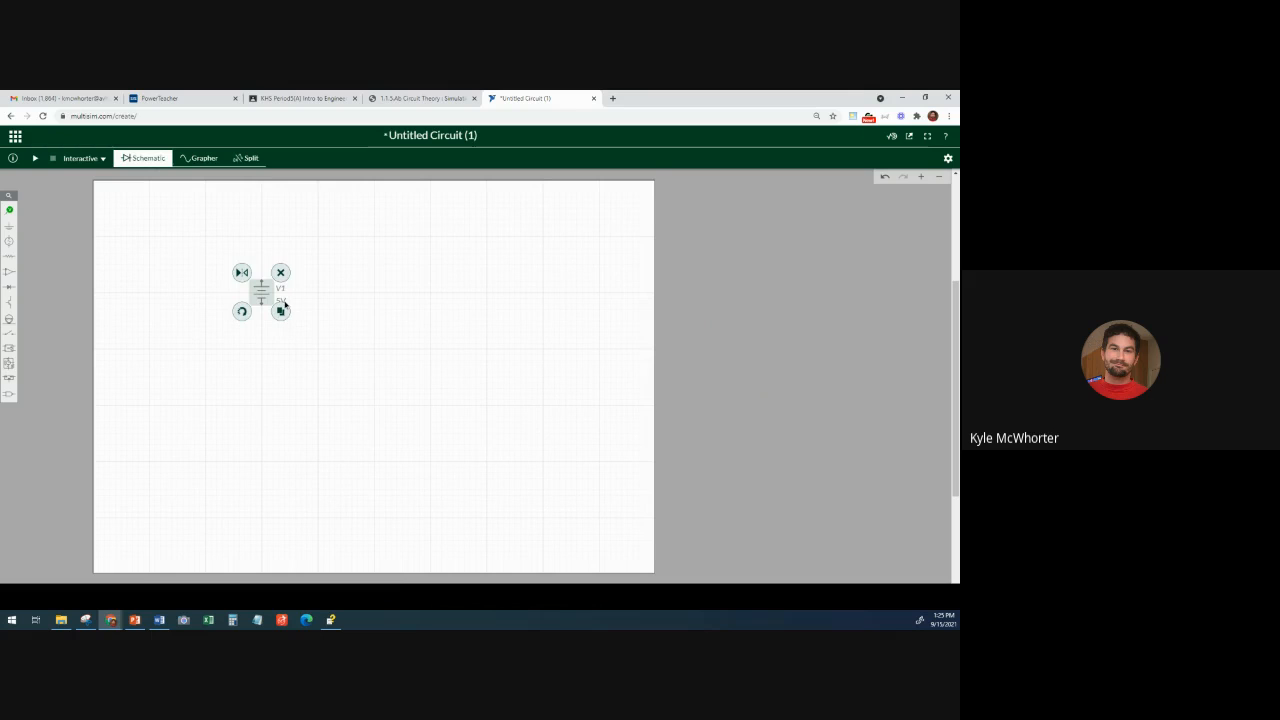
{"action": "left_click", "coordinate": [282, 300]}
{"action": "double_click", "coordinate": [282, 300]}
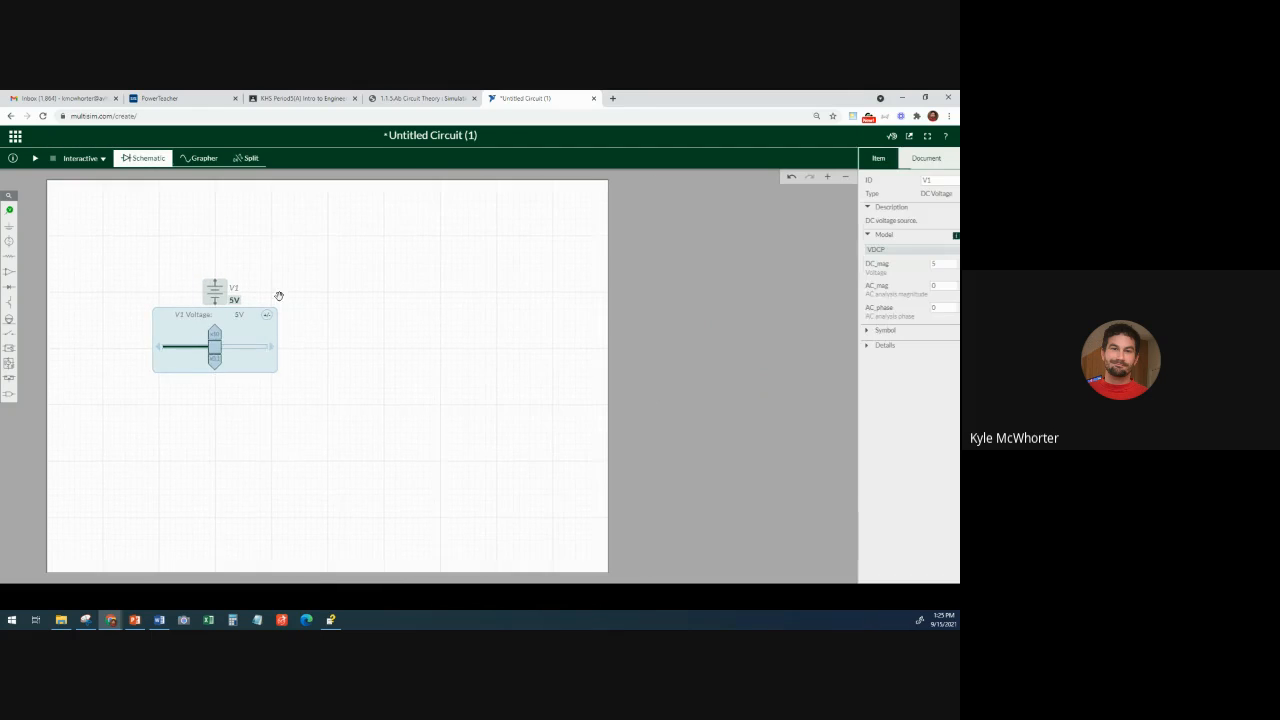
{"action": "left_click", "coordinate": [915, 266]}
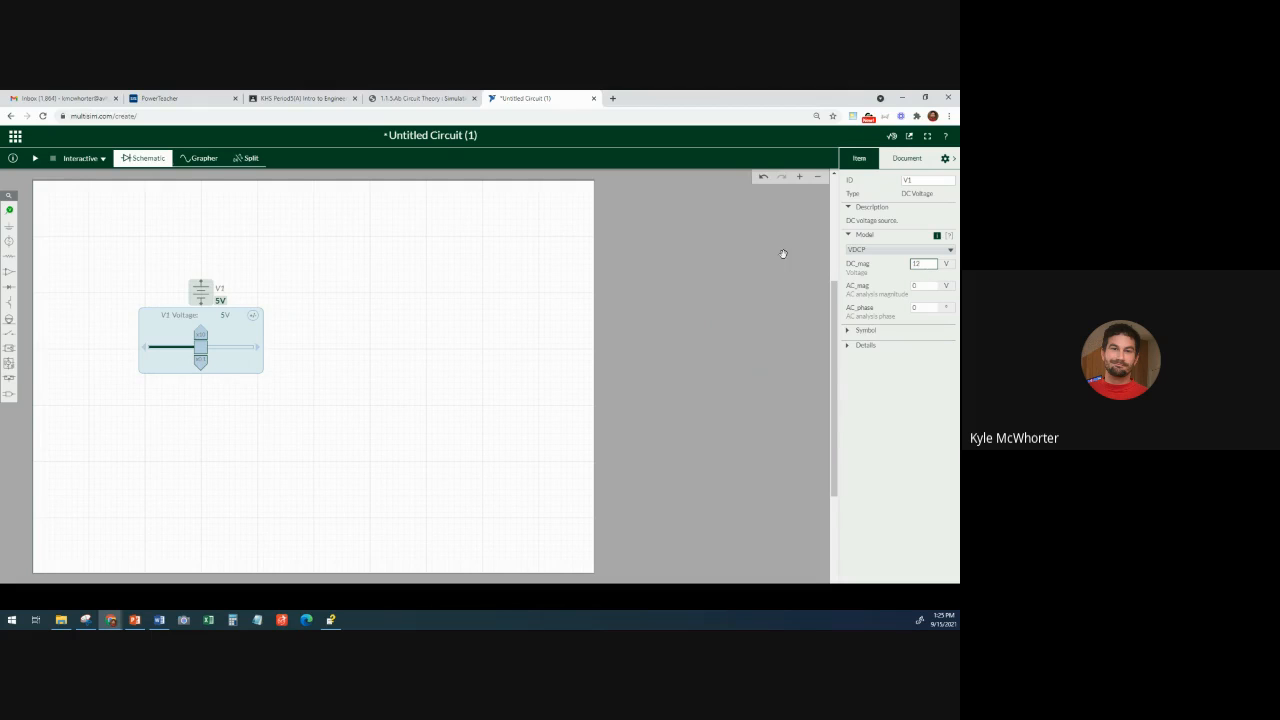
{"action": "key", "text": "Return"}
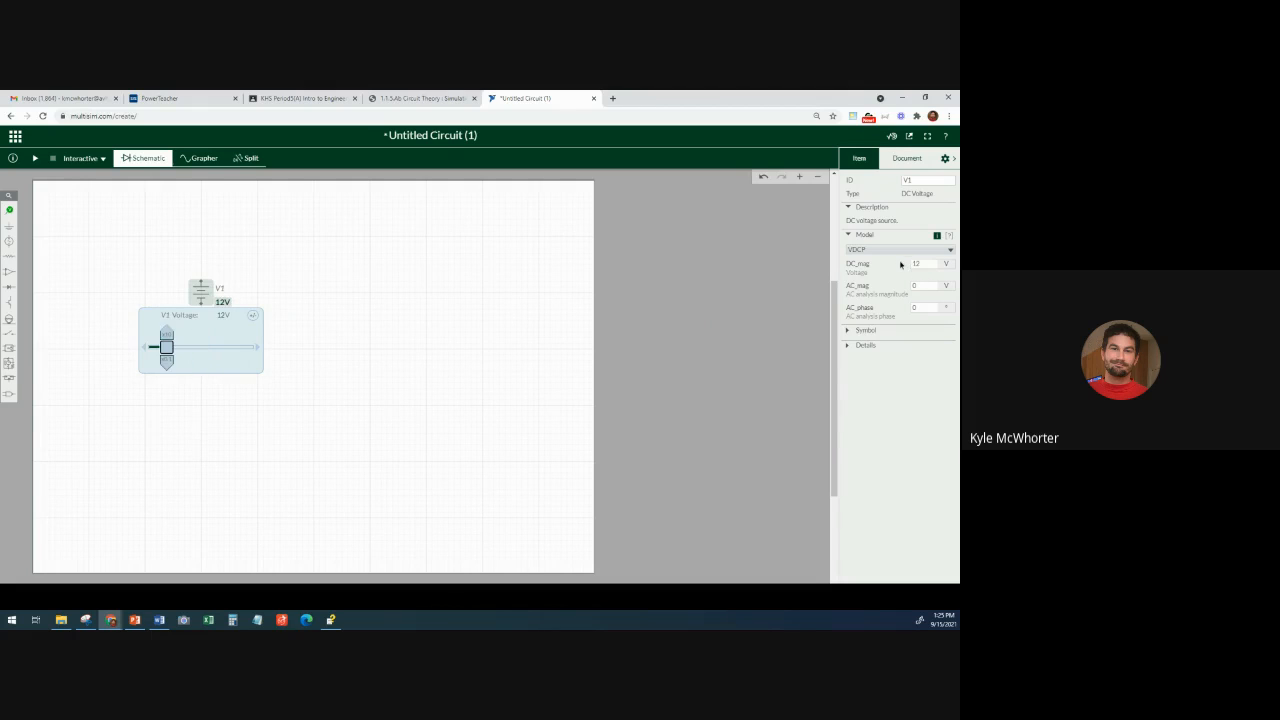
{"action": "left_click", "coordinate": [414, 375]}
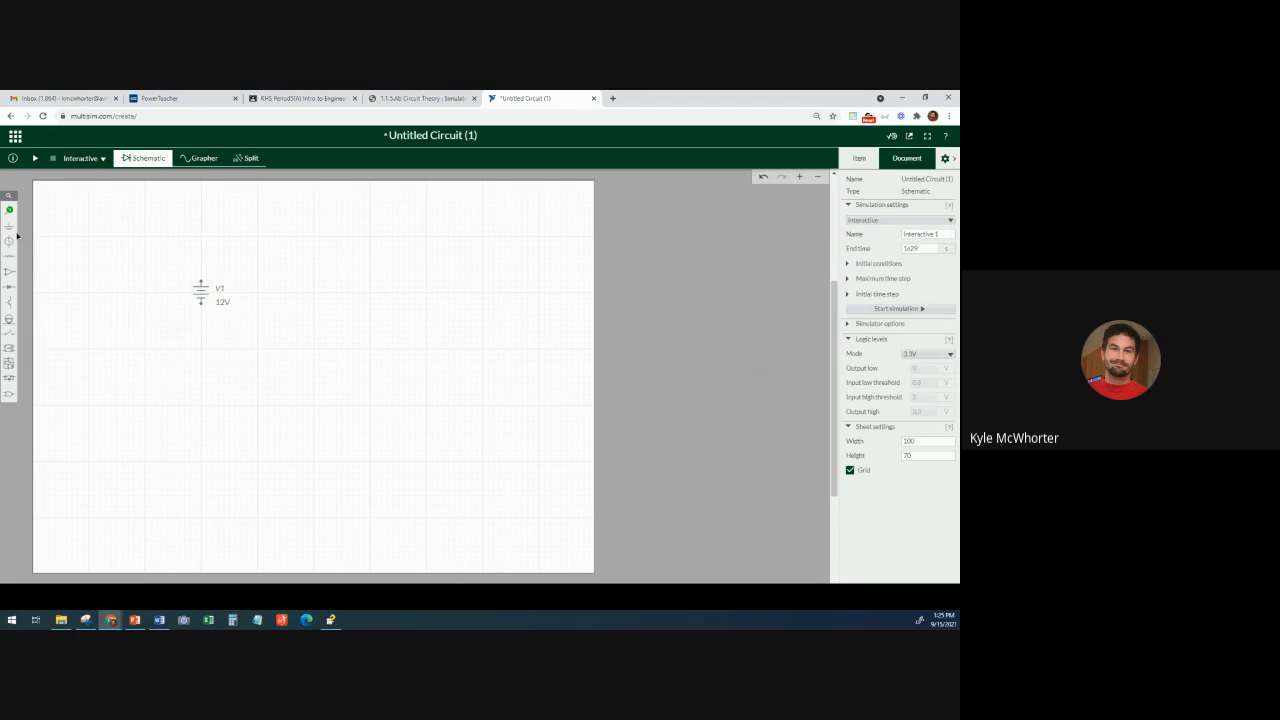
Place a ground symbol directly below the voltage source and wire it to the source's negative terminal.
{"action": "mouse_move", "coordinate": [10, 231]}
{"action": "left_click", "coordinate": [45, 250]}
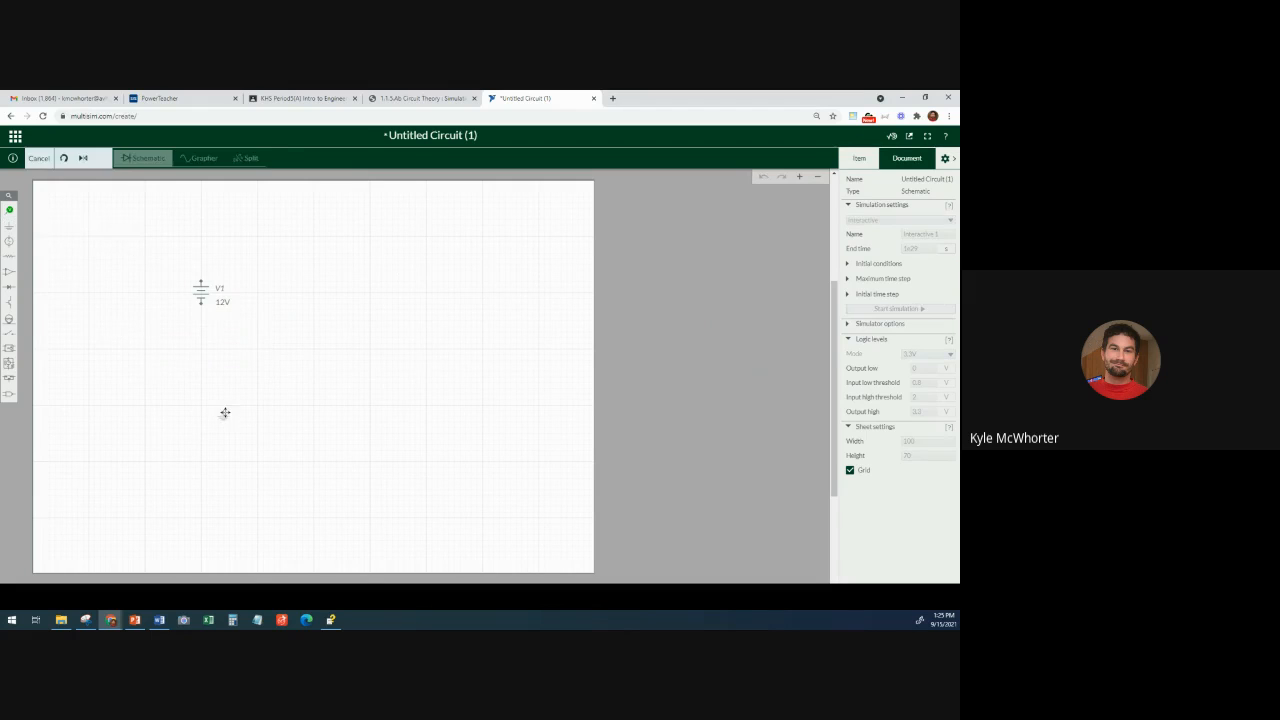
{"action": "left_click", "coordinate": [202, 416]}
{"action": "left_click", "coordinate": [162, 470]}
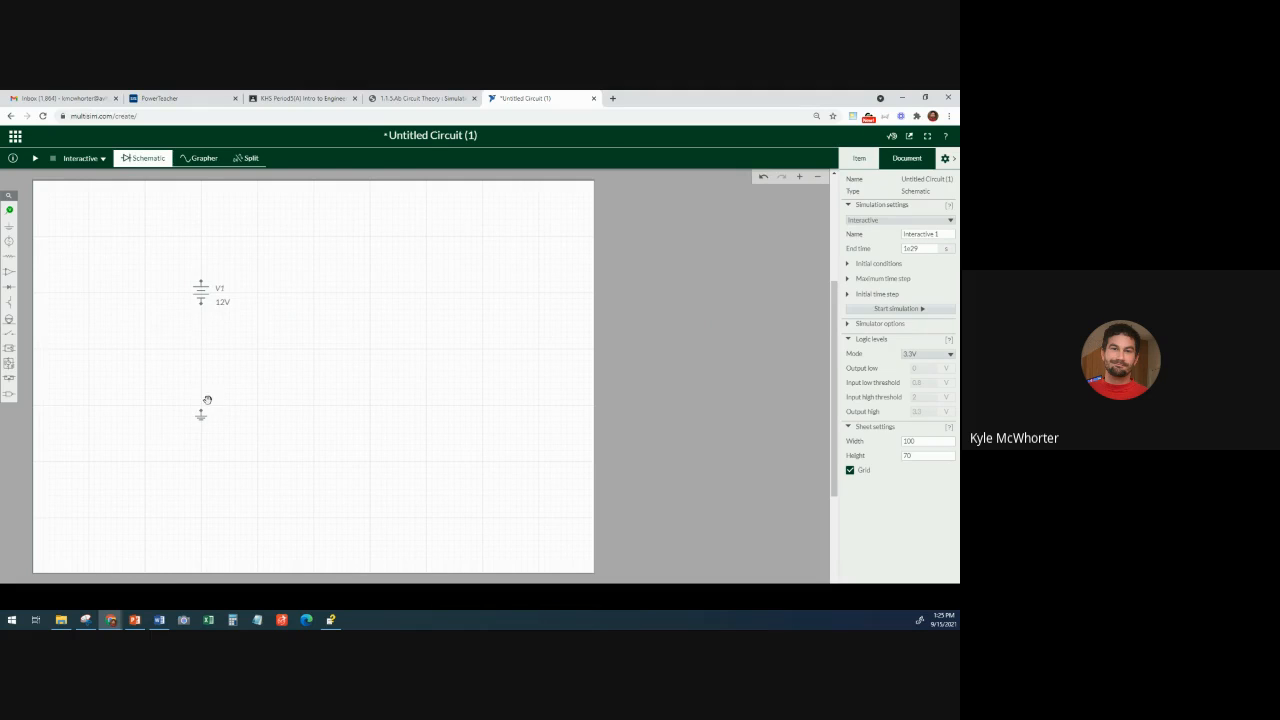
{"action": "left_click_drag", "start_coordinate": [201, 311], "coordinate": [204, 416]}
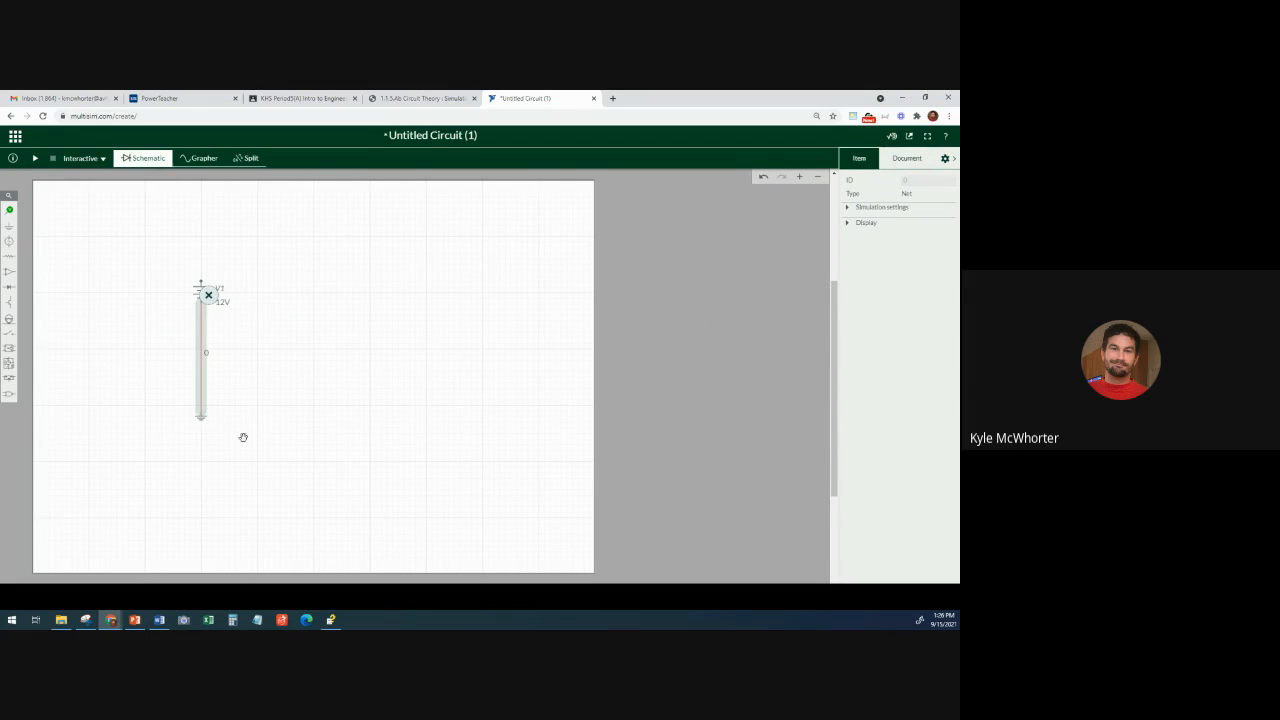
{"action": "left_click", "coordinate": [243, 437]}
Following the worksheet's series circuit, place a horizontal resistor above and to the right of the source and set its resistance to 200 Ω.
{"action": "left_click", "coordinate": [441, 99]}
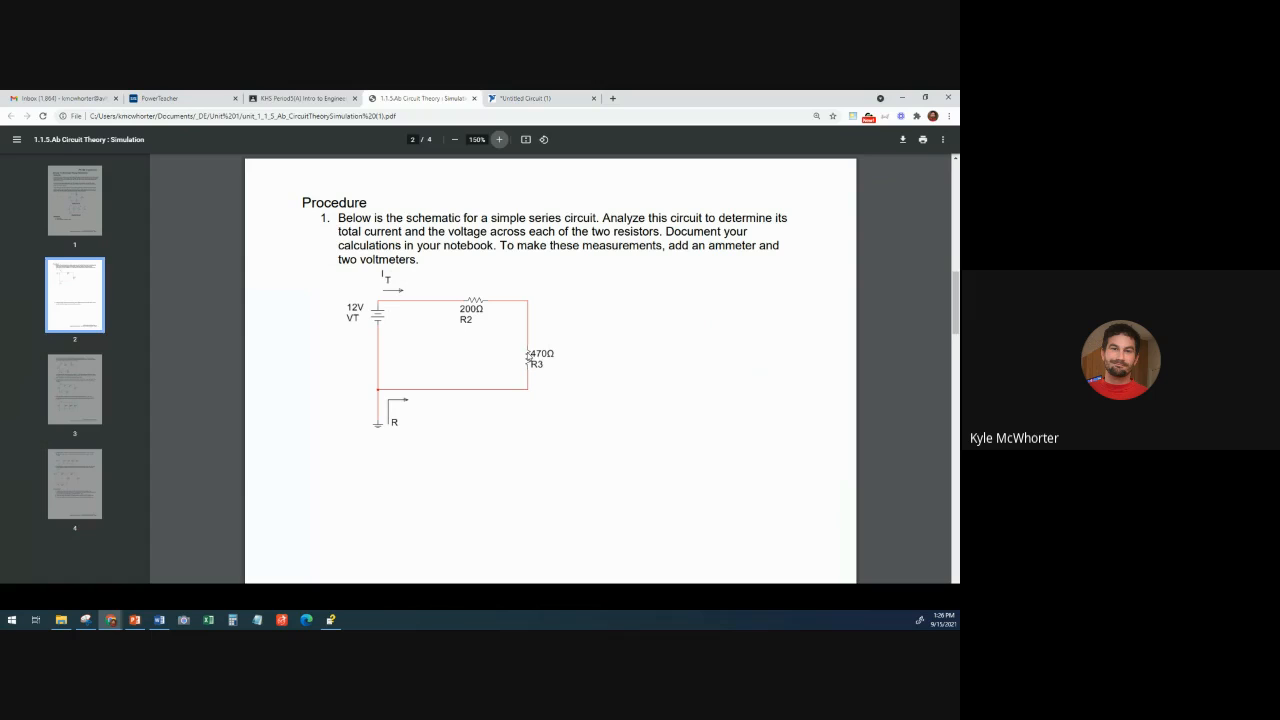
{"action": "left_click", "coordinate": [540, 98]}
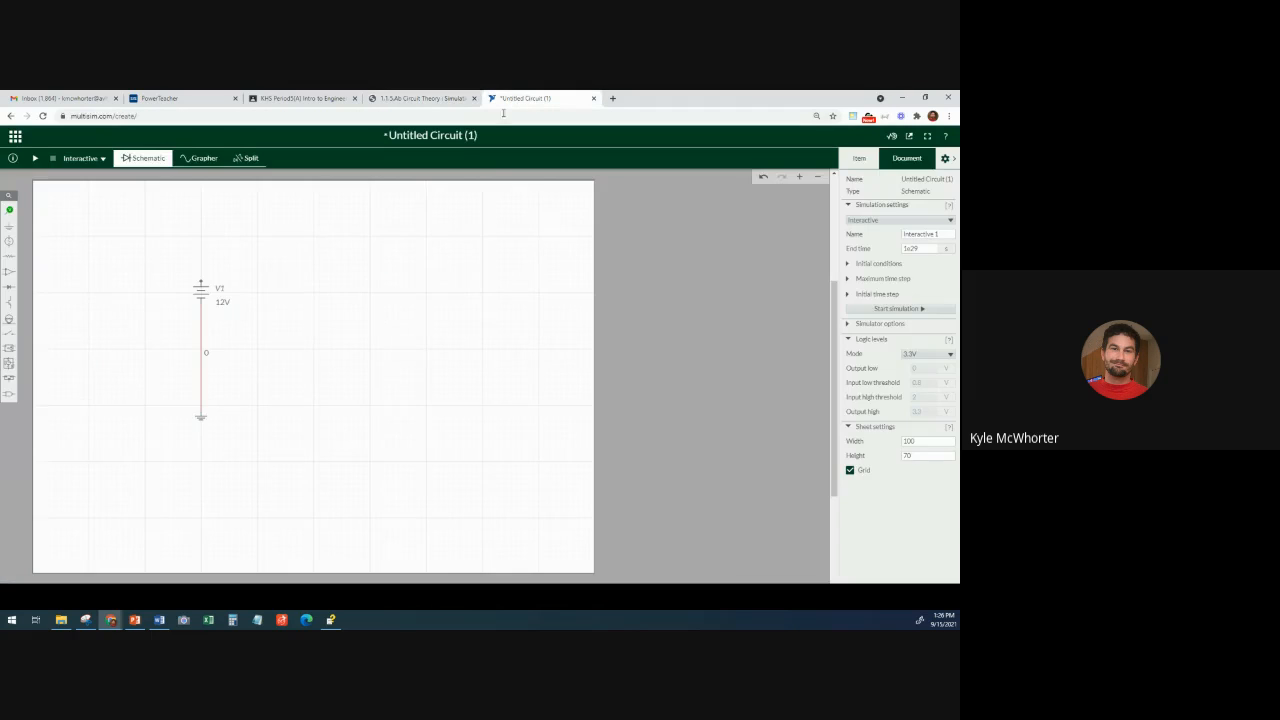
{"action": "left_click", "coordinate": [9, 256]}
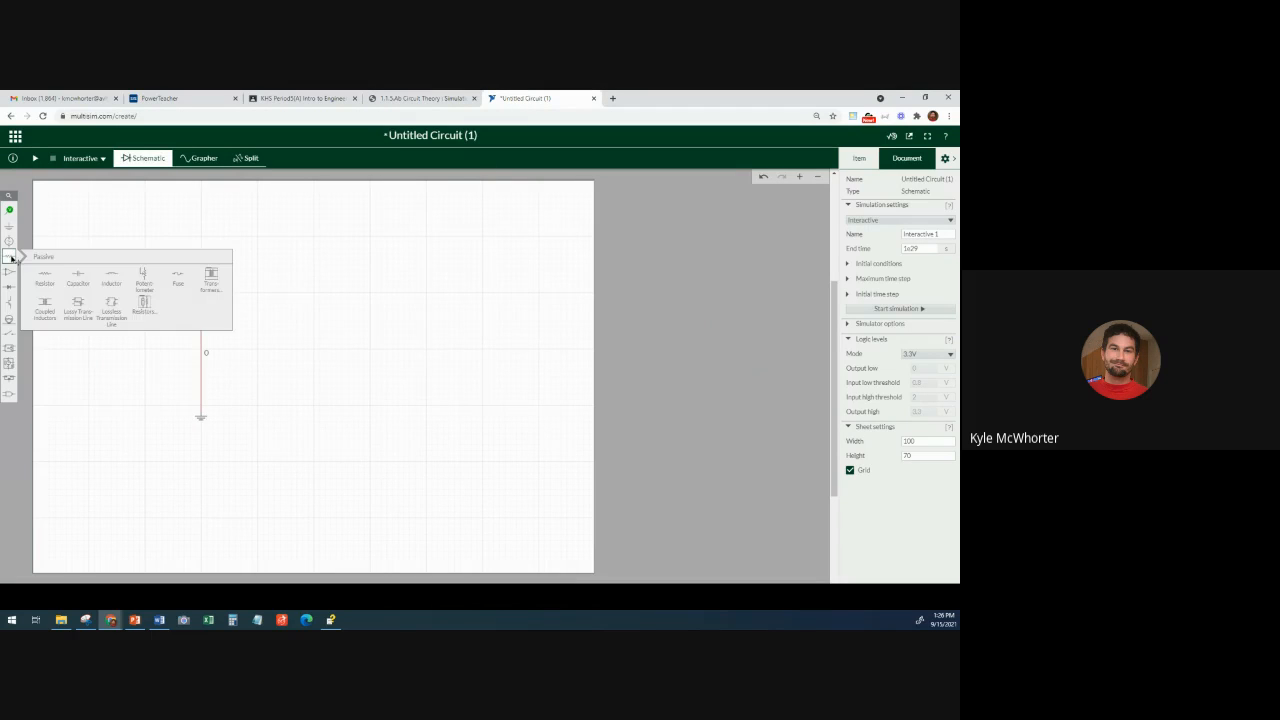
{"action": "left_click", "coordinate": [45, 280]}
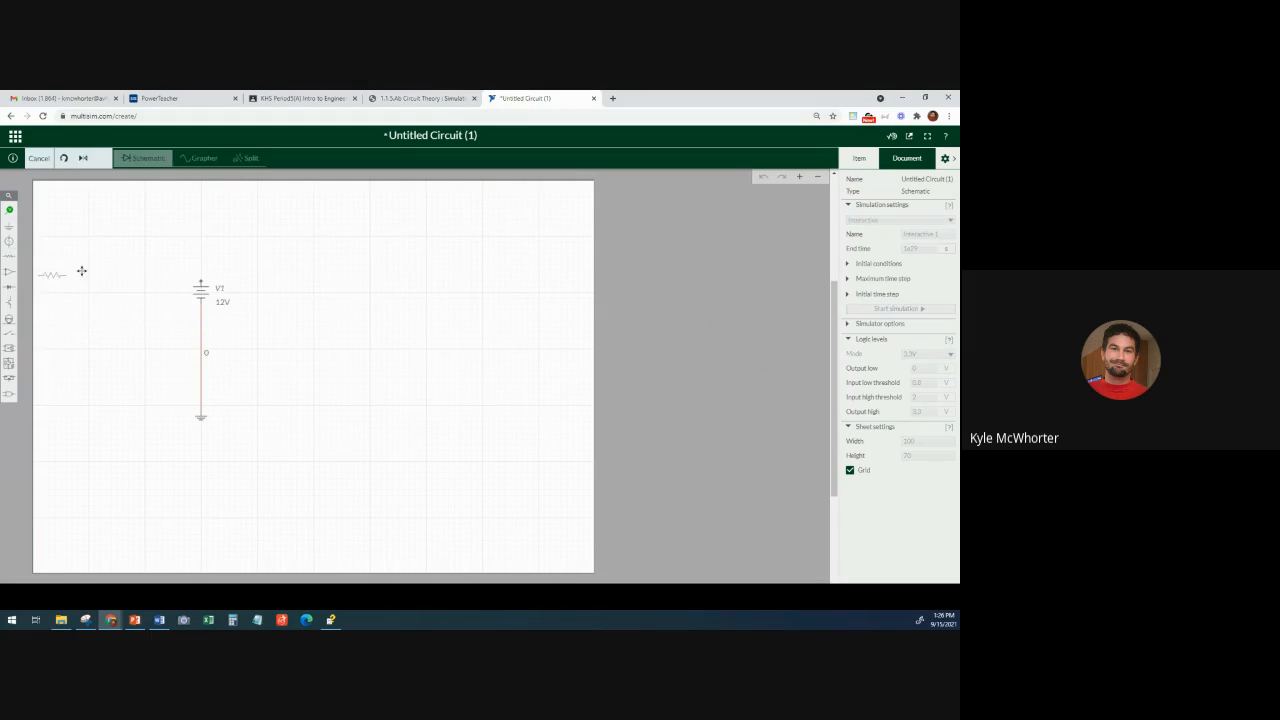
{"action": "left_click", "coordinate": [293, 234]}
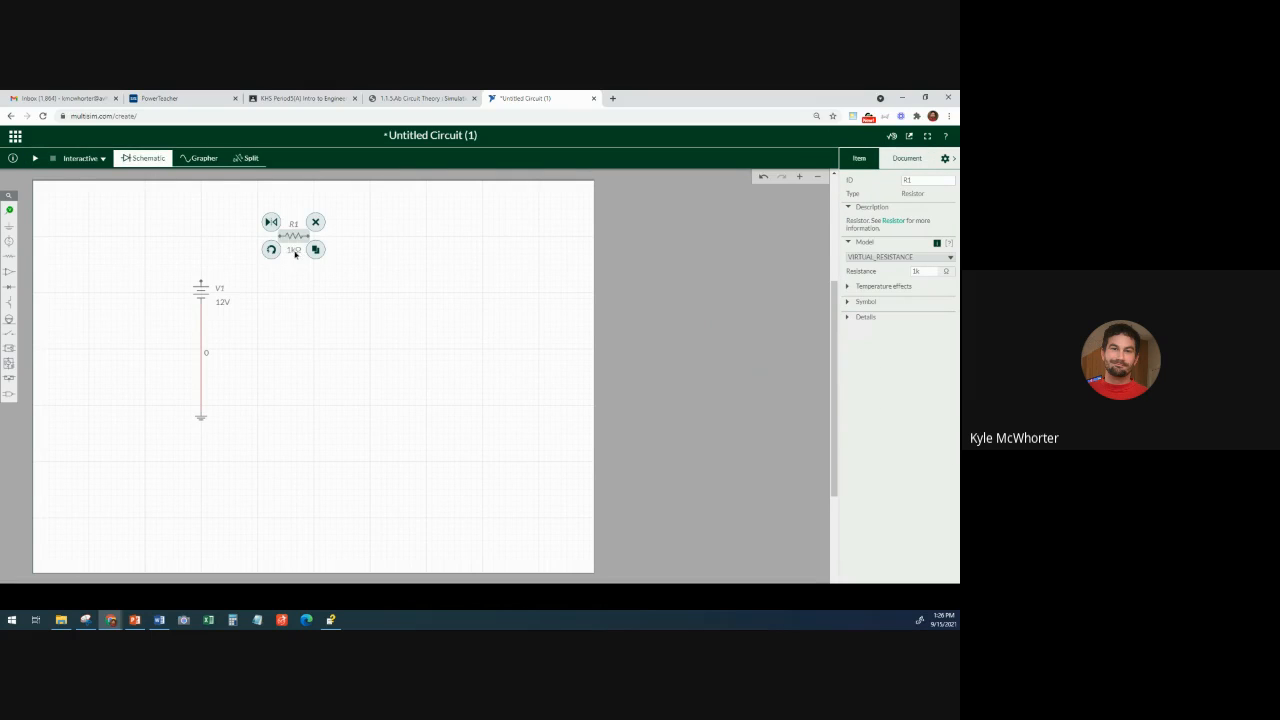
{"action": "left_click", "coordinate": [294, 250]}
{"action": "left_click", "coordinate": [920, 271]}
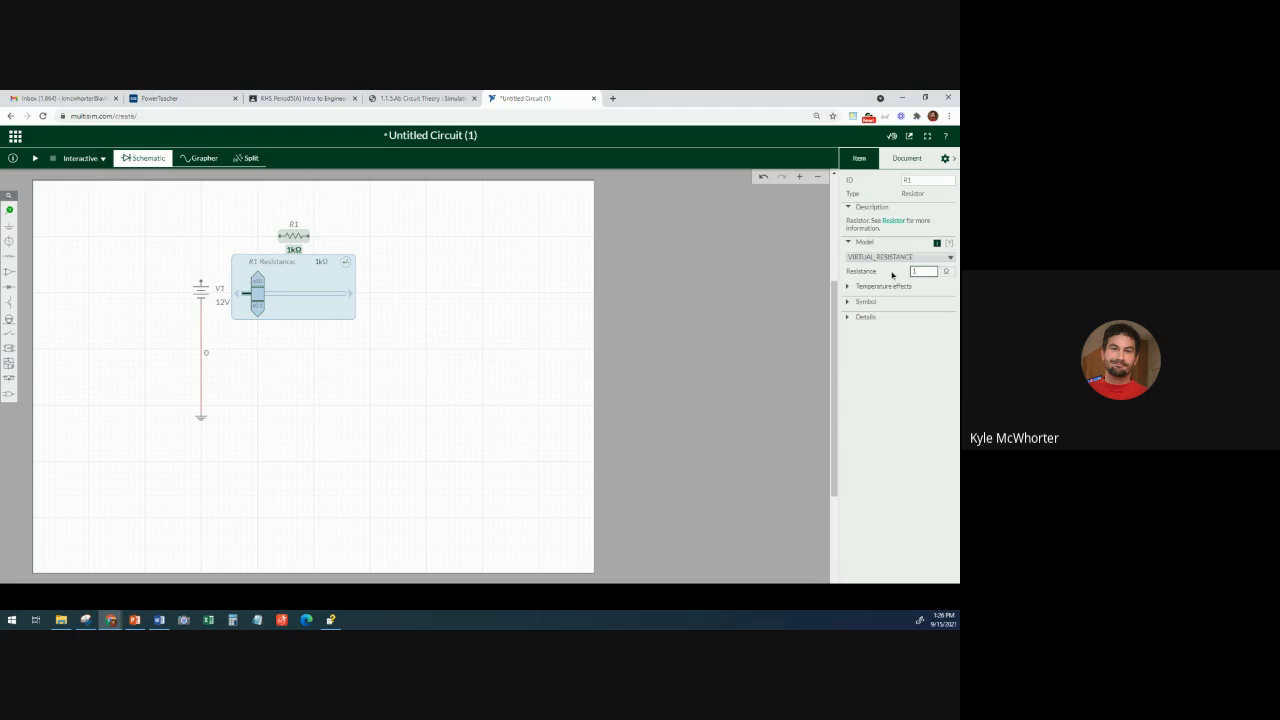
{"action": "key", "text": "BackSpace"}
{"action": "type", "text": "200"}
{"action": "left_click", "coordinate": [430, 328]}
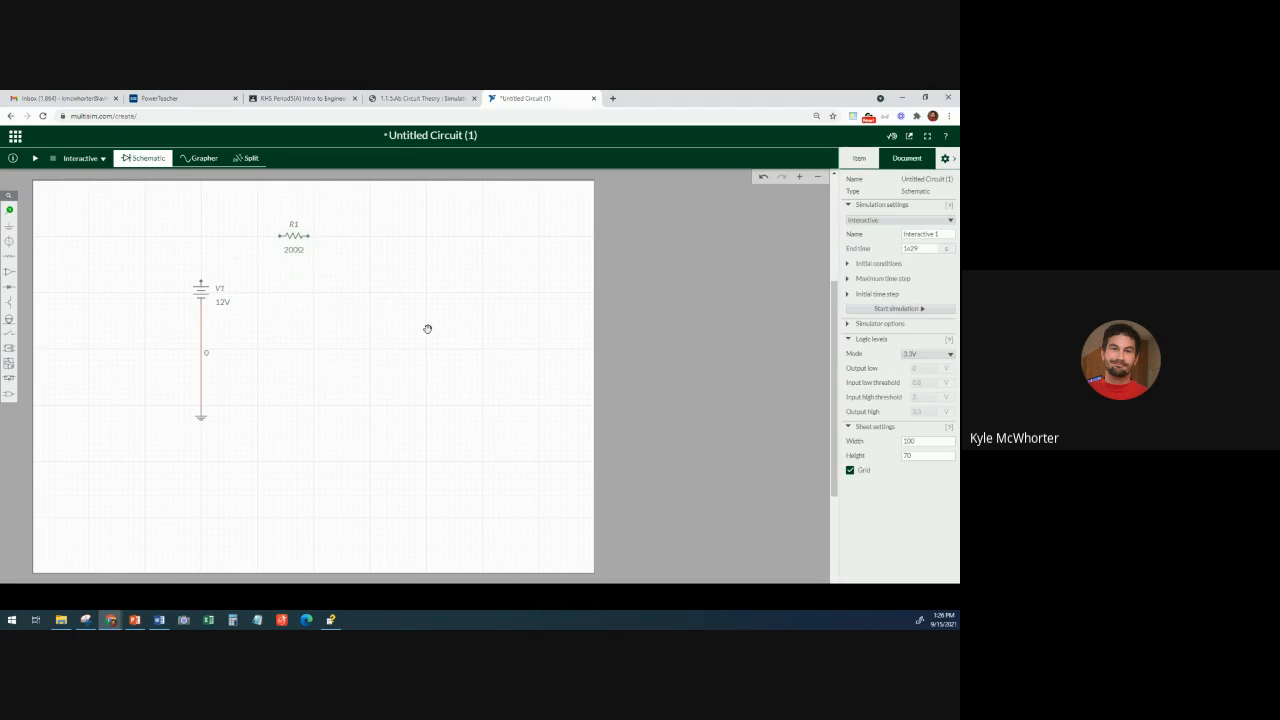
Duplicate the 200 Ω resistor to its lower right, rotate the copy upright and set its resistance to 470 Ω.
{"action": "left_click", "coordinate": [287, 233]}
{"action": "left_click", "coordinate": [317, 249]}
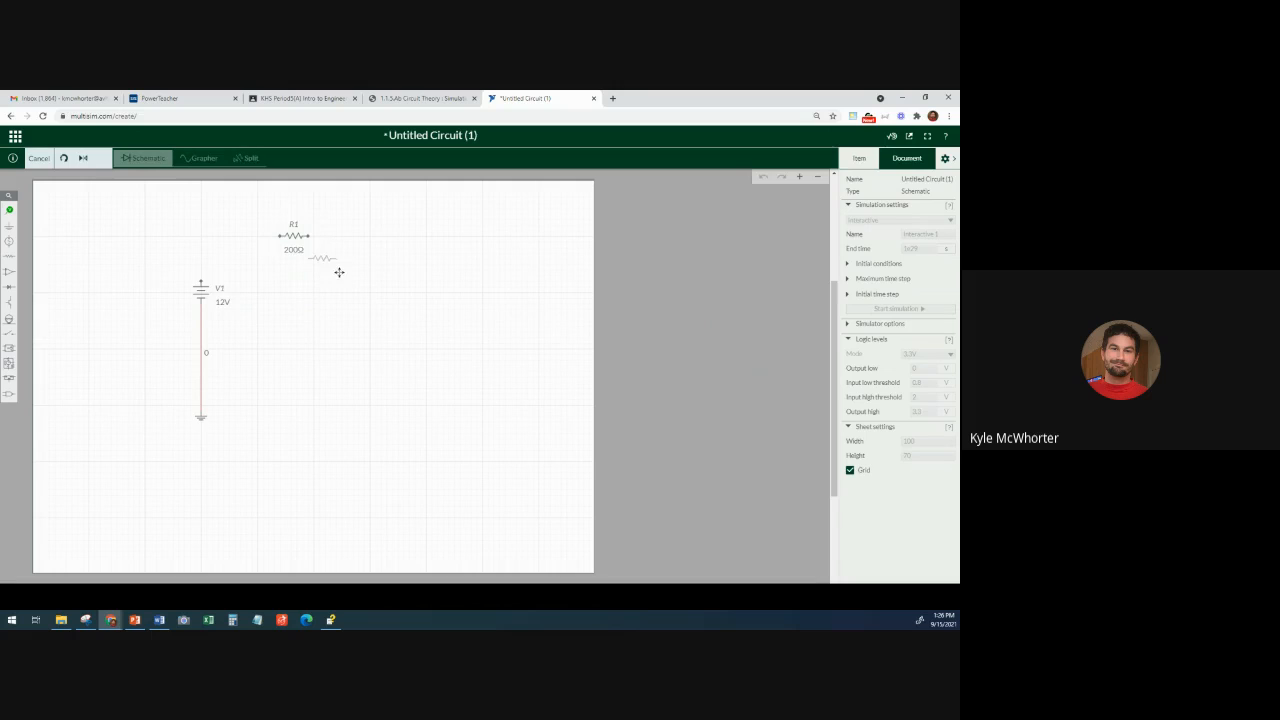
{"action": "left_click", "coordinate": [396, 304]}
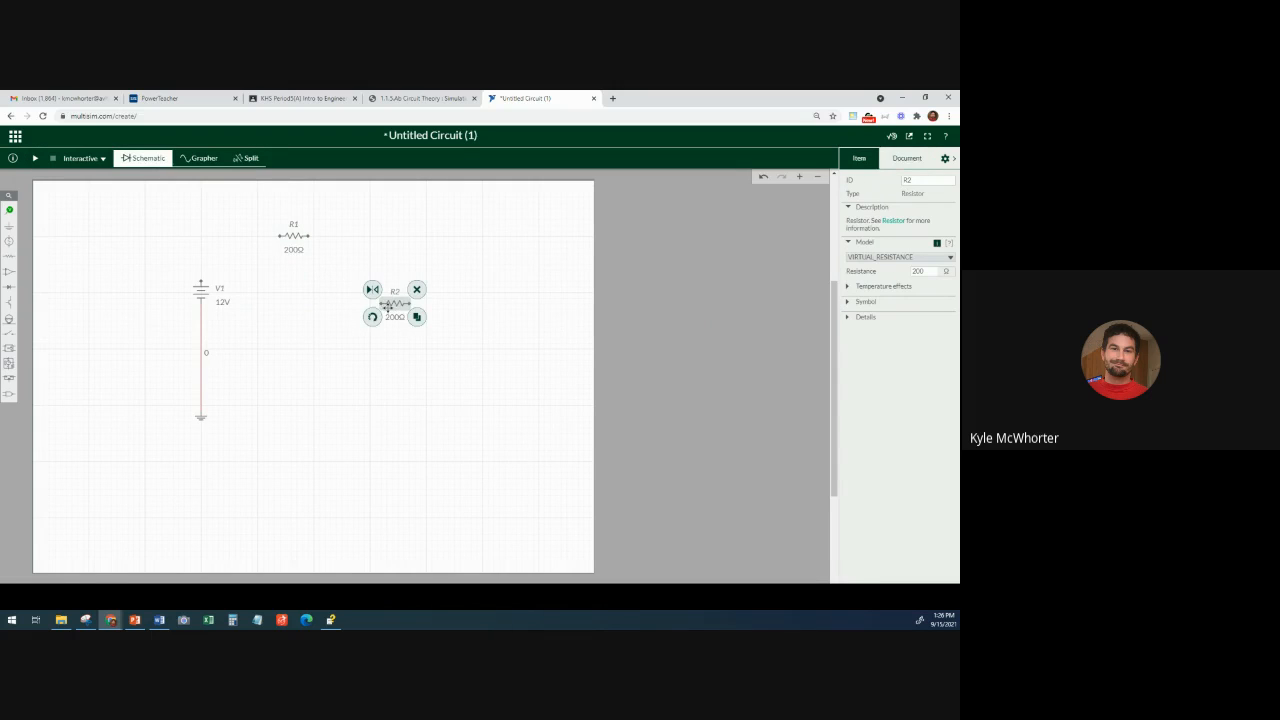
{"action": "left_click", "coordinate": [372, 318]}
{"action": "left_click", "coordinate": [418, 311]}
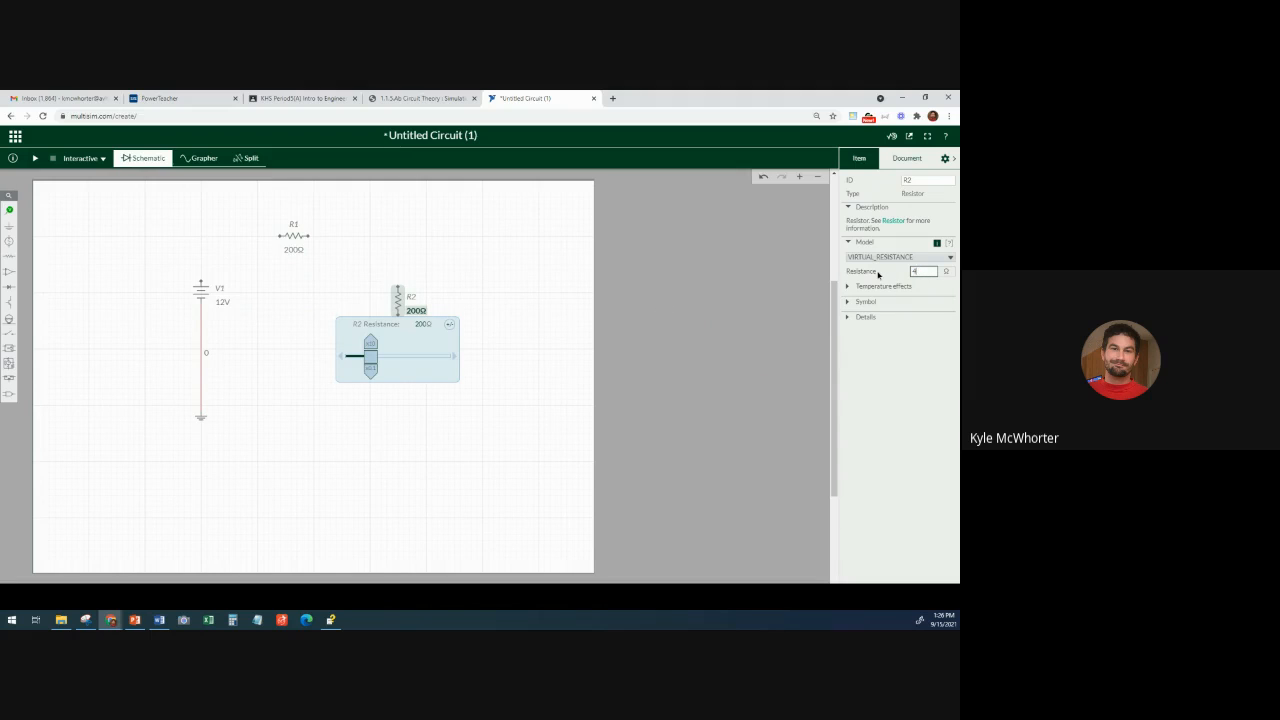
{"action": "type", "text": "470"}
{"action": "key", "text": "Return"}
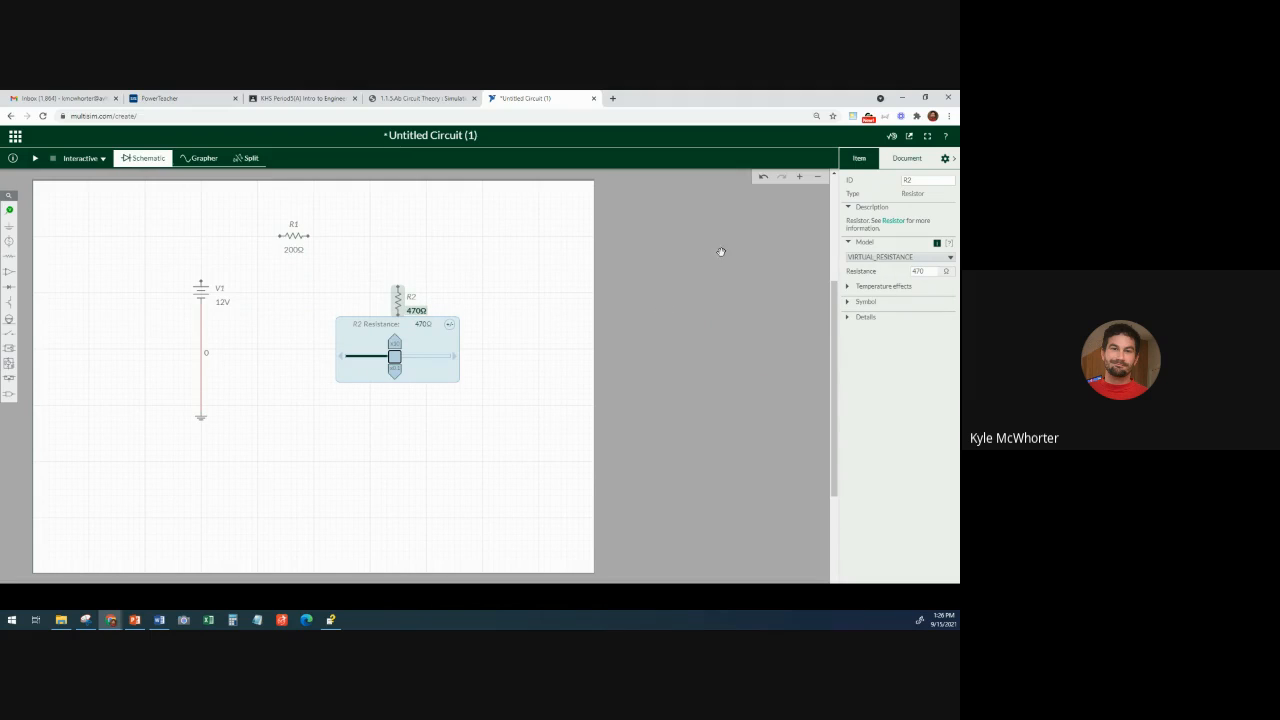
{"action": "left_click", "coordinate": [299, 307]}
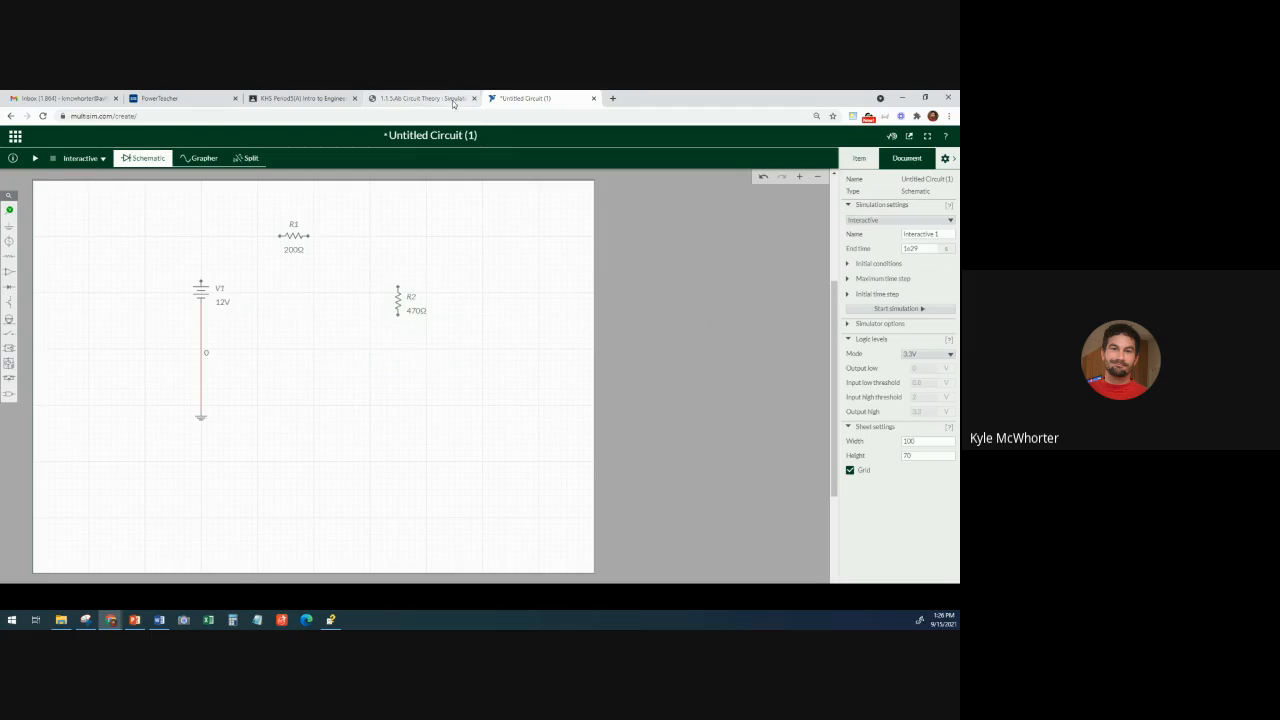
Wire the series loop as in the worksheet, from the source's positive terminal through R1 and R2 back to the ground wire.
{"action": "left_click", "coordinate": [420, 98]}
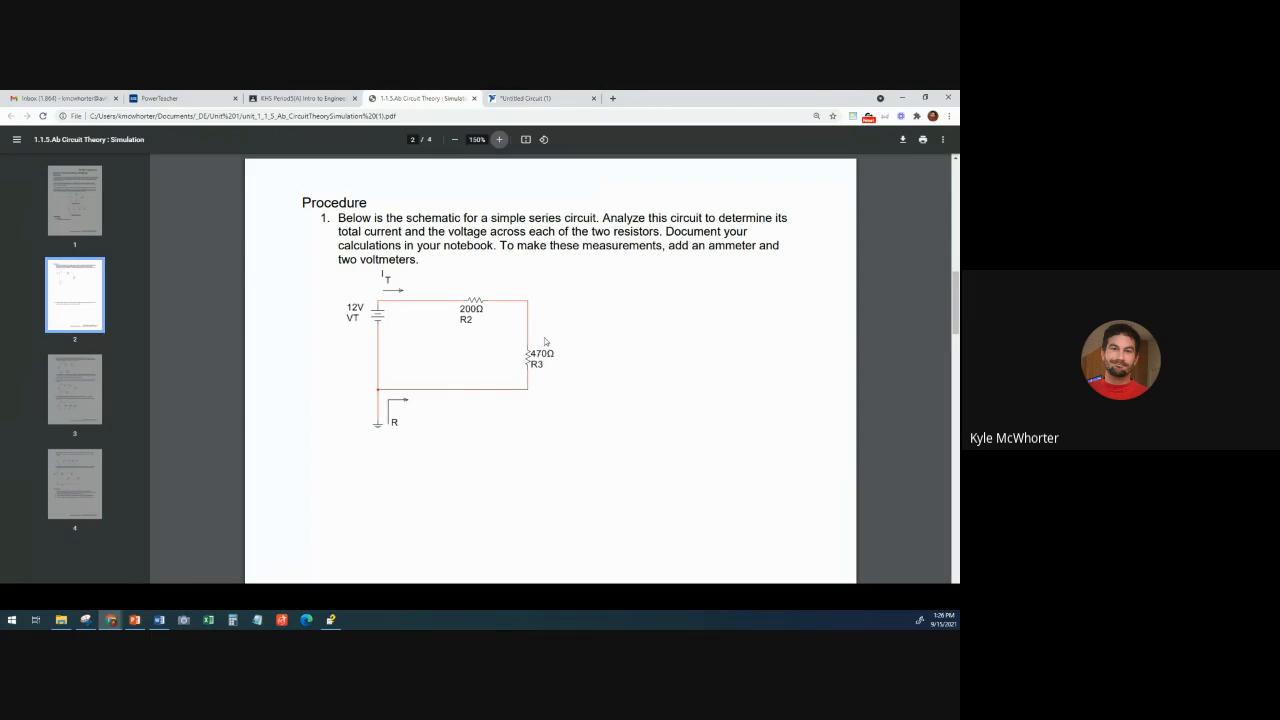
{"action": "left_click", "coordinate": [525, 98]}
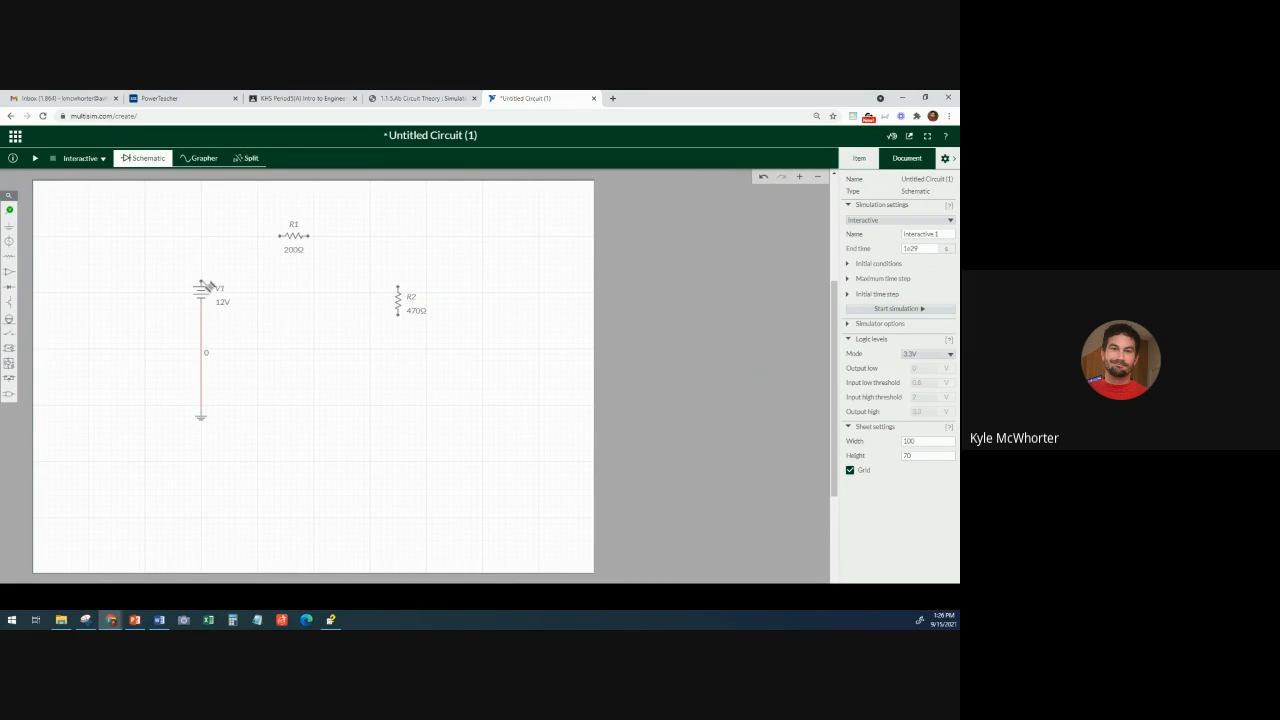
{"action": "left_click", "coordinate": [201, 283]}
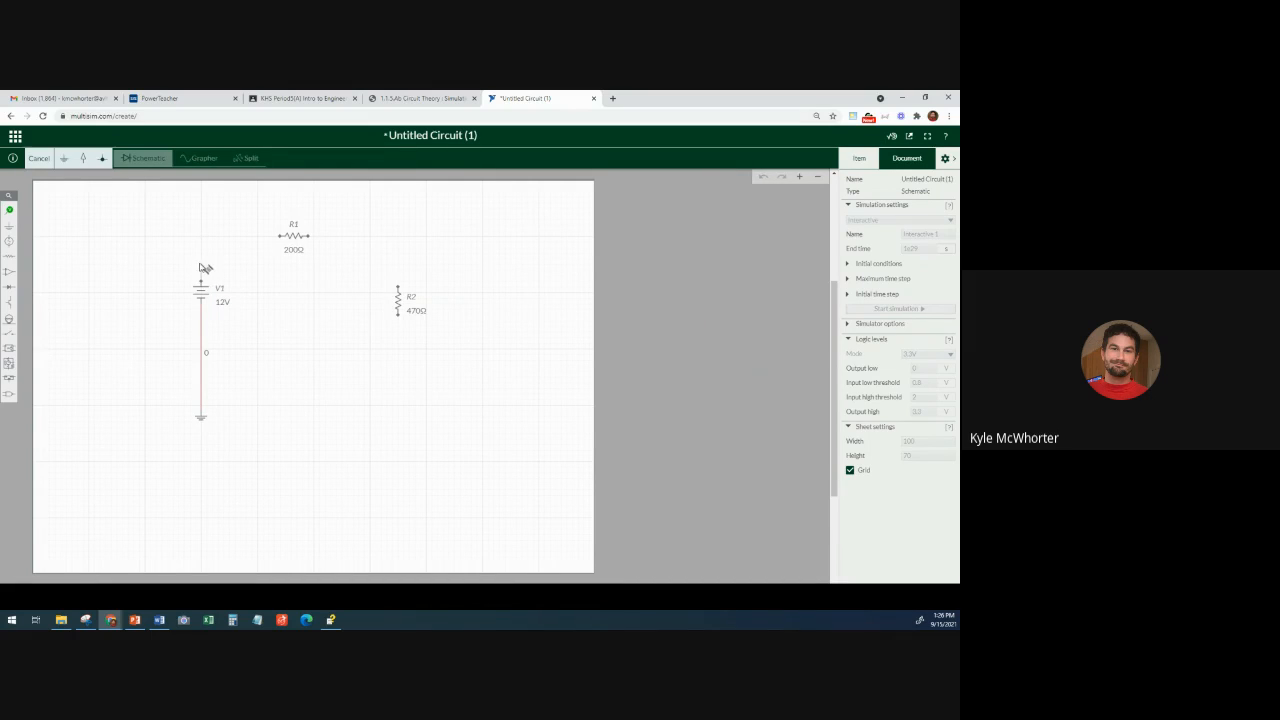
{"action": "left_click", "coordinate": [283, 237]}
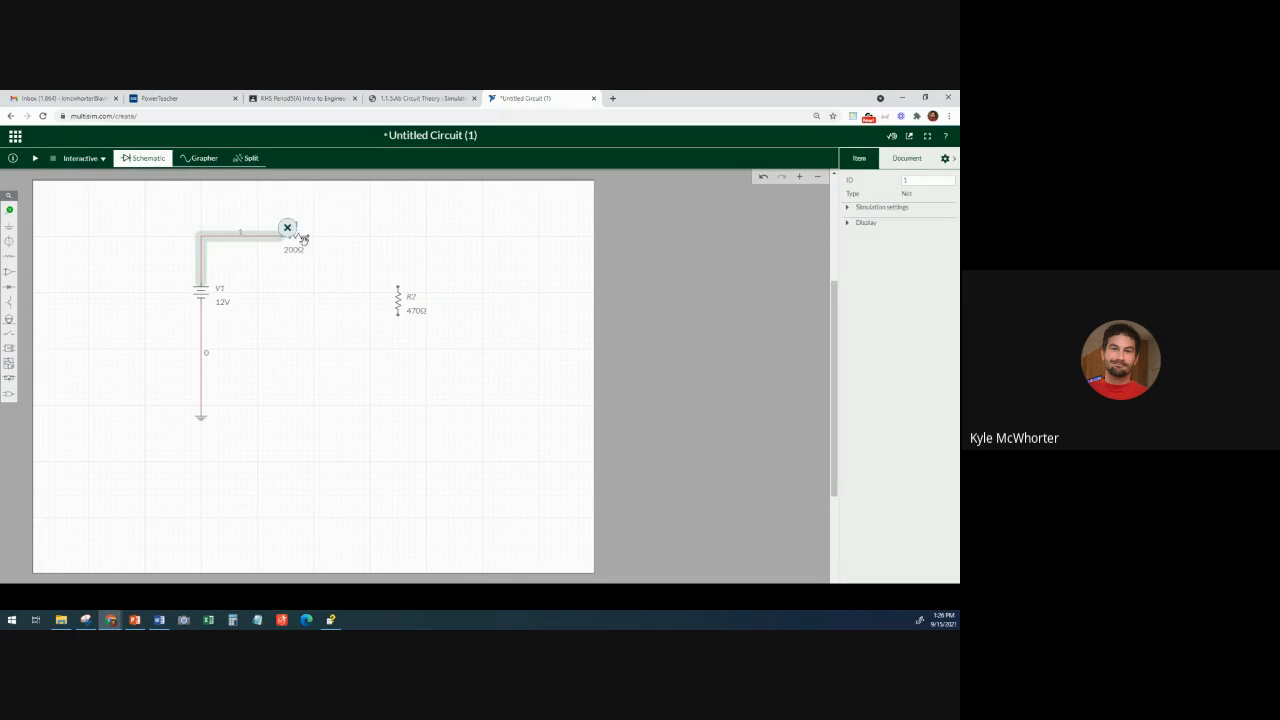
{"action": "left_click", "coordinate": [313, 240]}
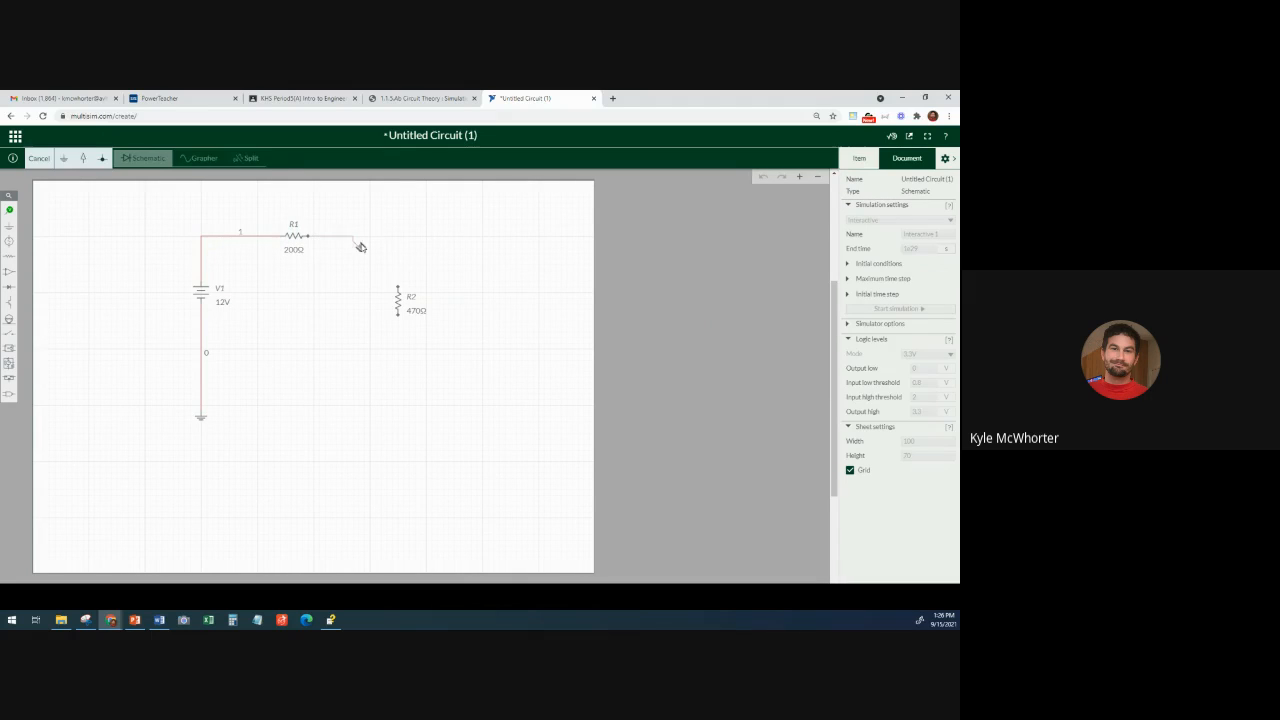
{"action": "left_click", "coordinate": [398, 290]}
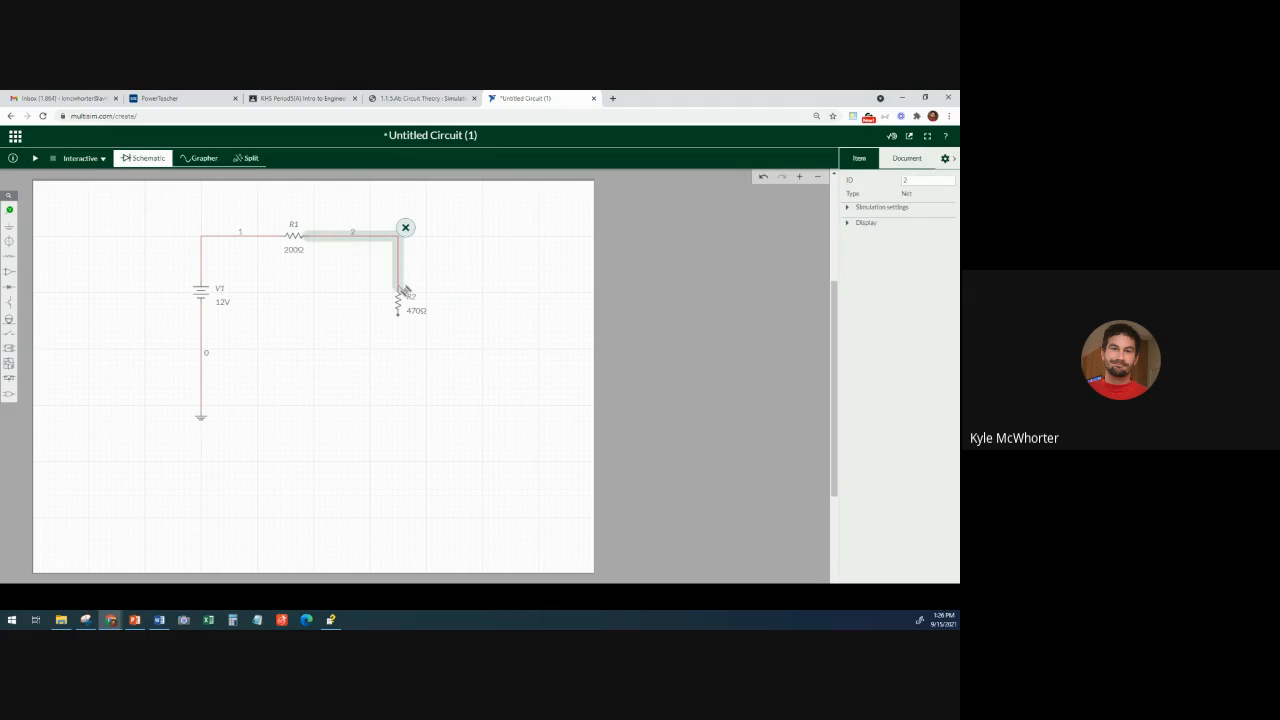
{"action": "left_click", "coordinate": [404, 319]}
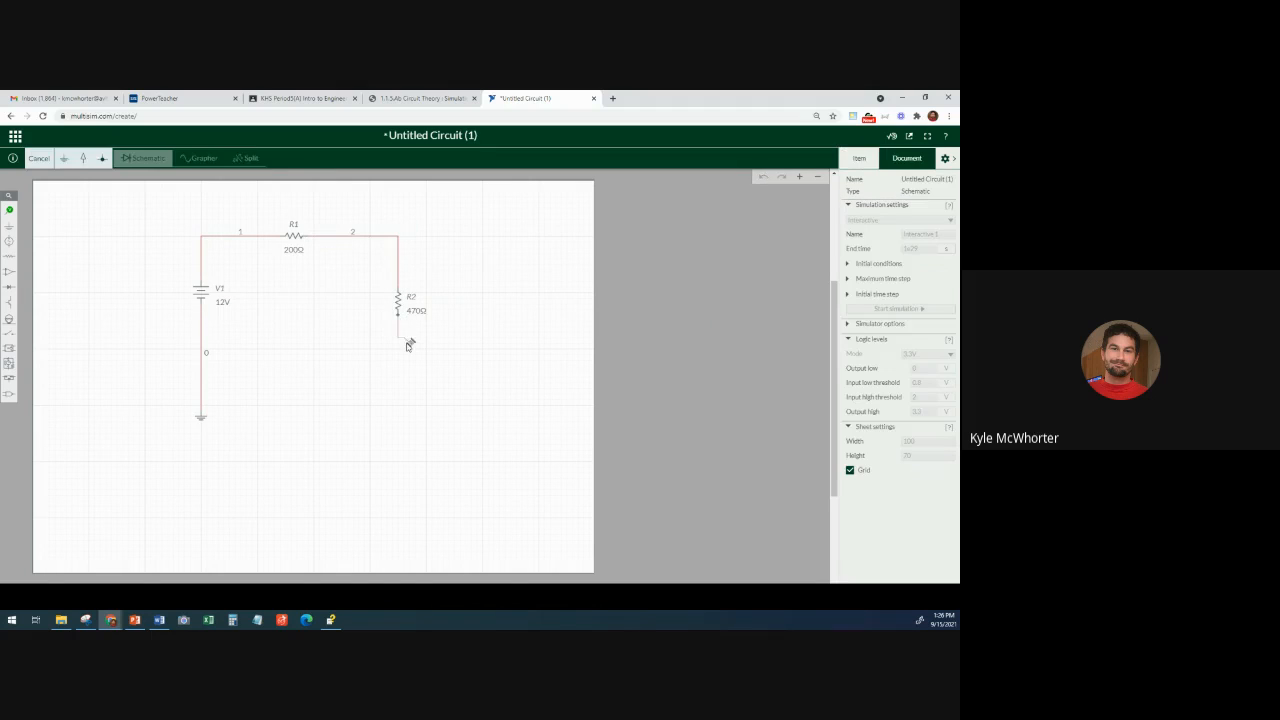
{"action": "left_click", "coordinate": [205, 357]}
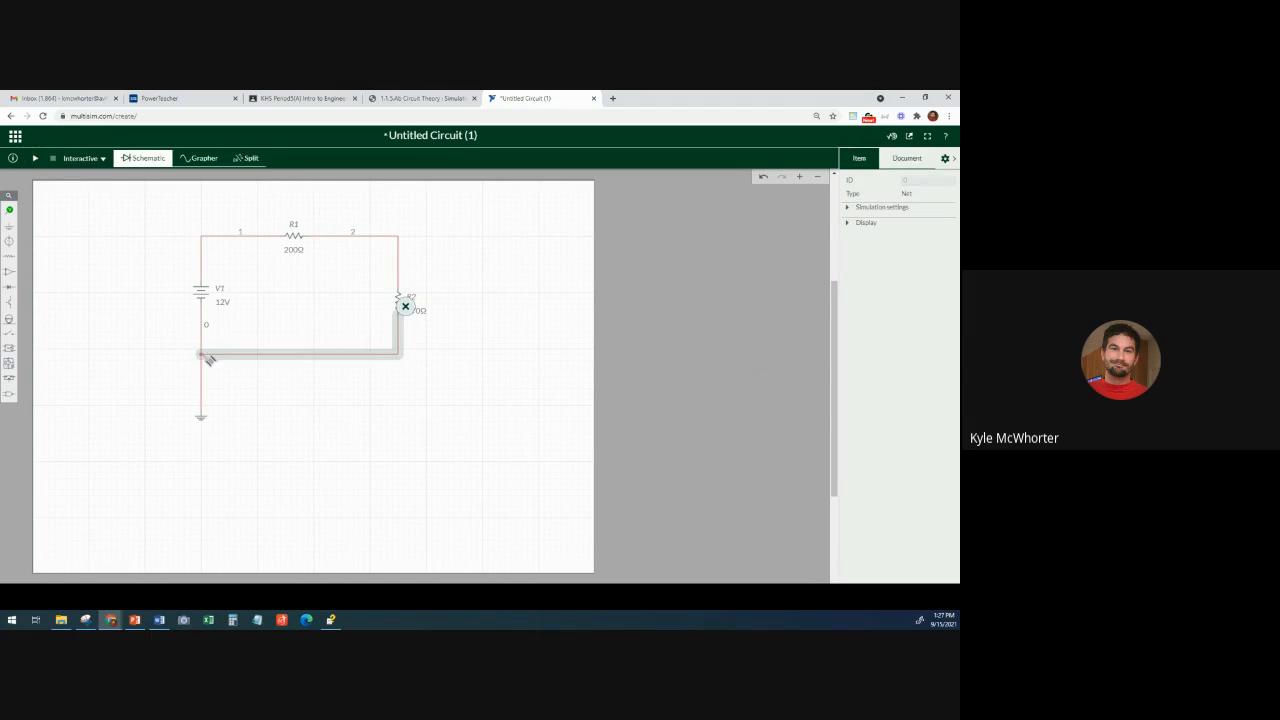
{"action": "left_click", "coordinate": [307, 400]}
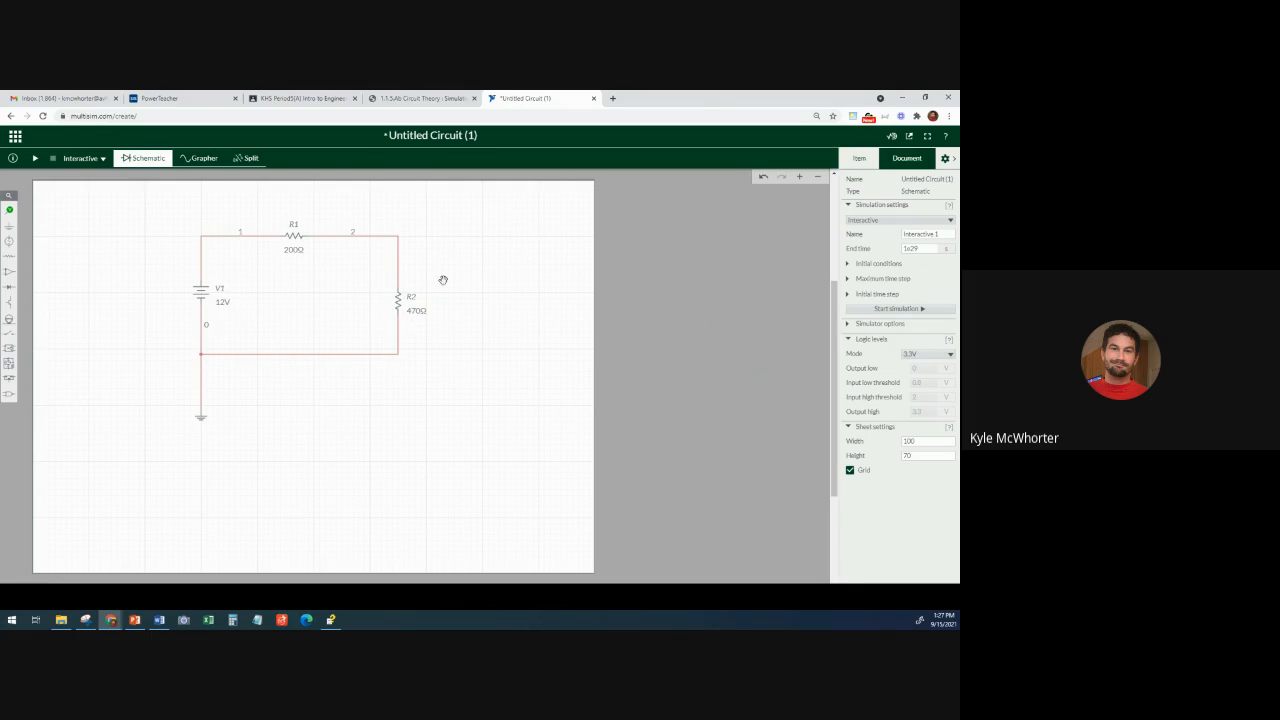
Review procedure item 2 in the activity PDF and the worked current and voltage calculations in PowerPoint, then return to the PDF.
{"action": "left_click", "coordinate": [422, 98]}
{"action": "scroll", "coordinate": [381, 288], "scroll_direction": "down", "scroll_amount": 10}
{"action": "scroll", "coordinate": [381, 288], "scroll_direction": "up", "scroll_amount": 4}
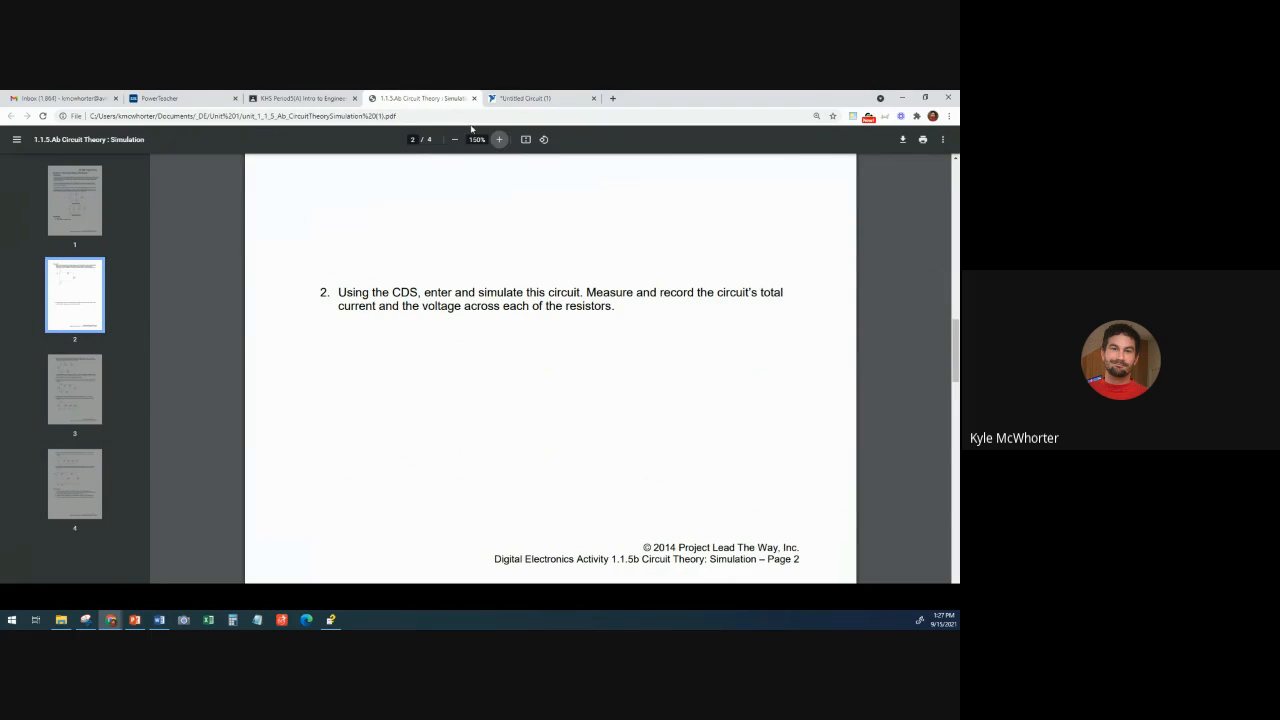
{"action": "mouse_move", "coordinate": [116, 614]}
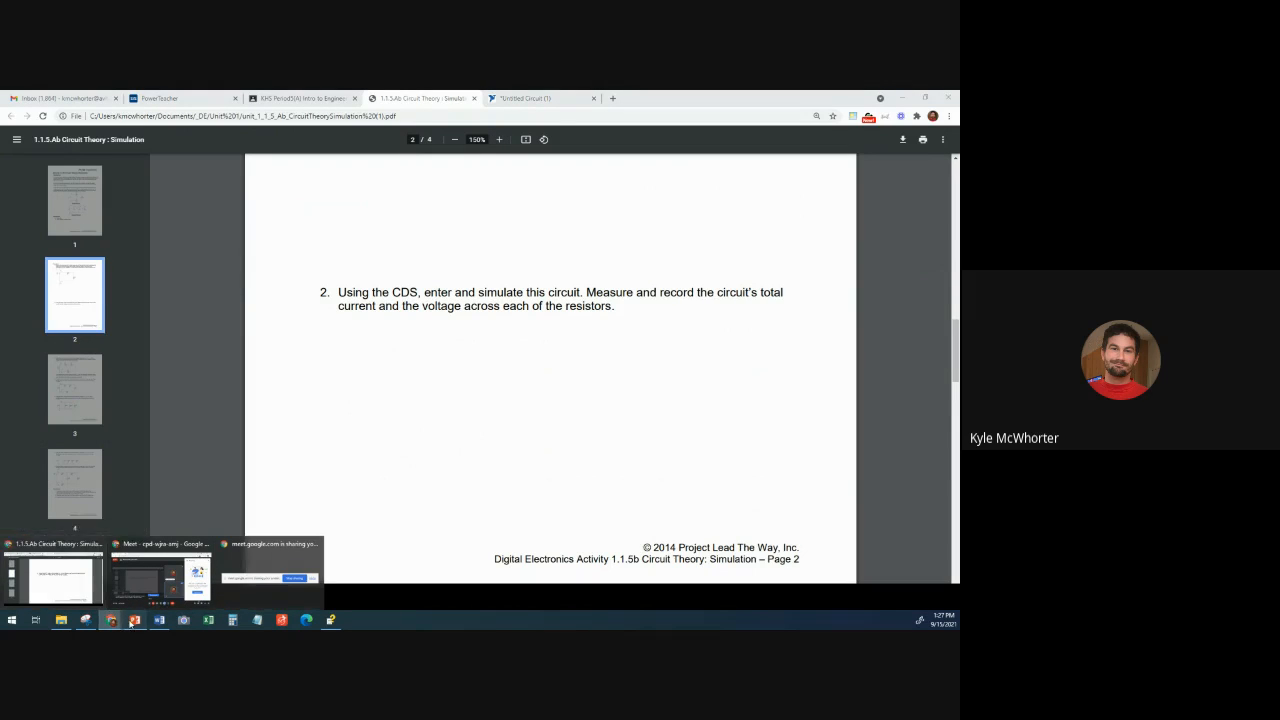
{"action": "left_click", "coordinate": [131, 621]}
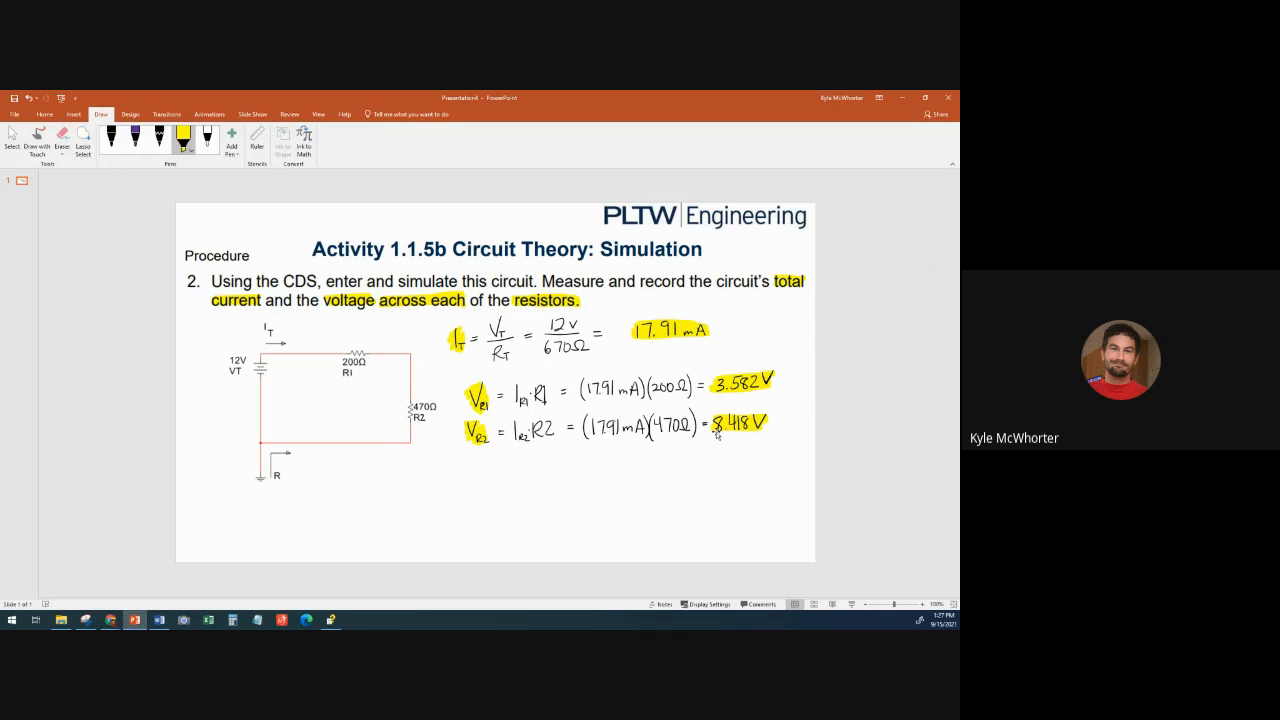
{"action": "mouse_move", "coordinate": [113, 623]}
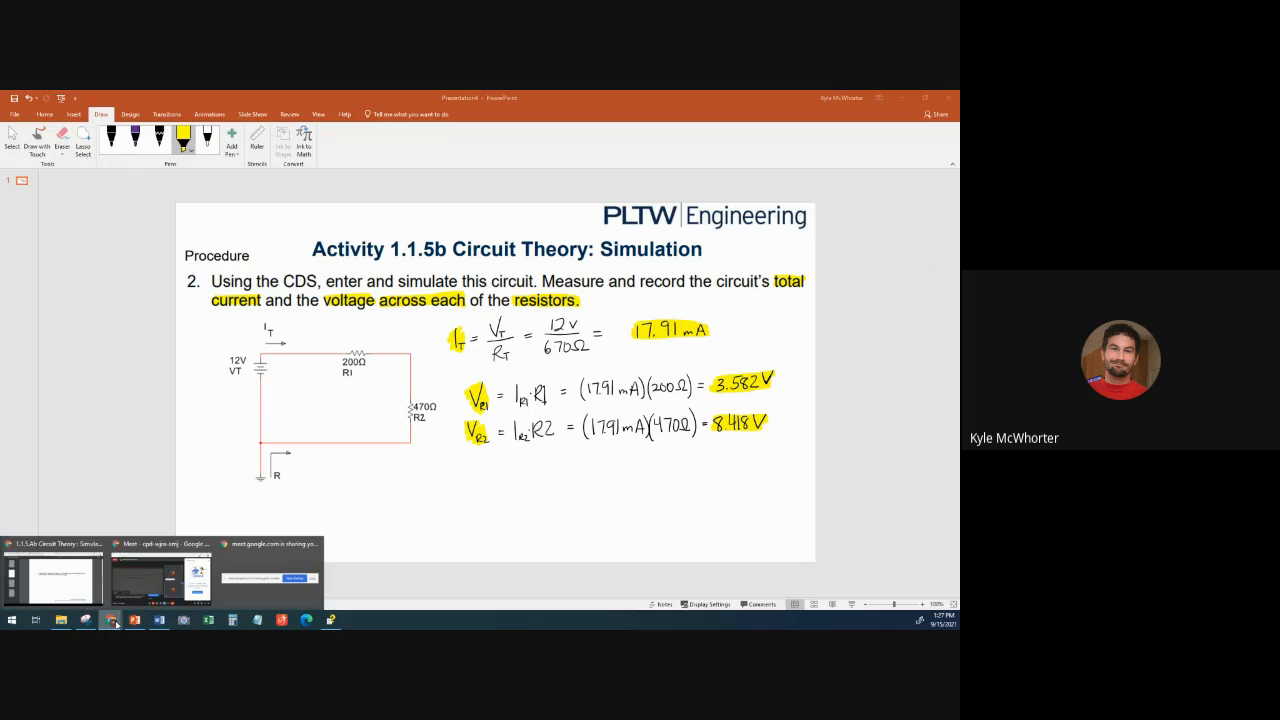
{"action": "left_click", "coordinate": [68, 588]}
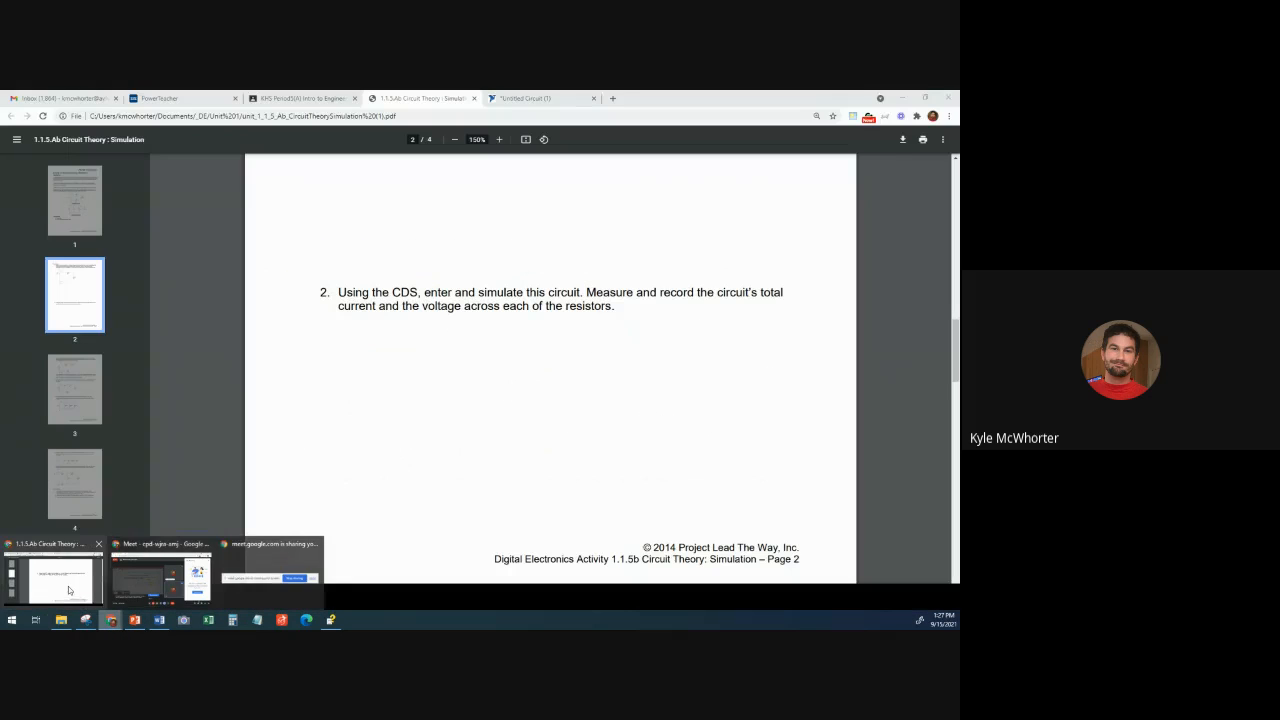
Switch to the circuit in Multisim, place a current probe on the wire above the 12 V source and flip its measurement direction.
{"action": "left_click", "coordinate": [520, 98]}
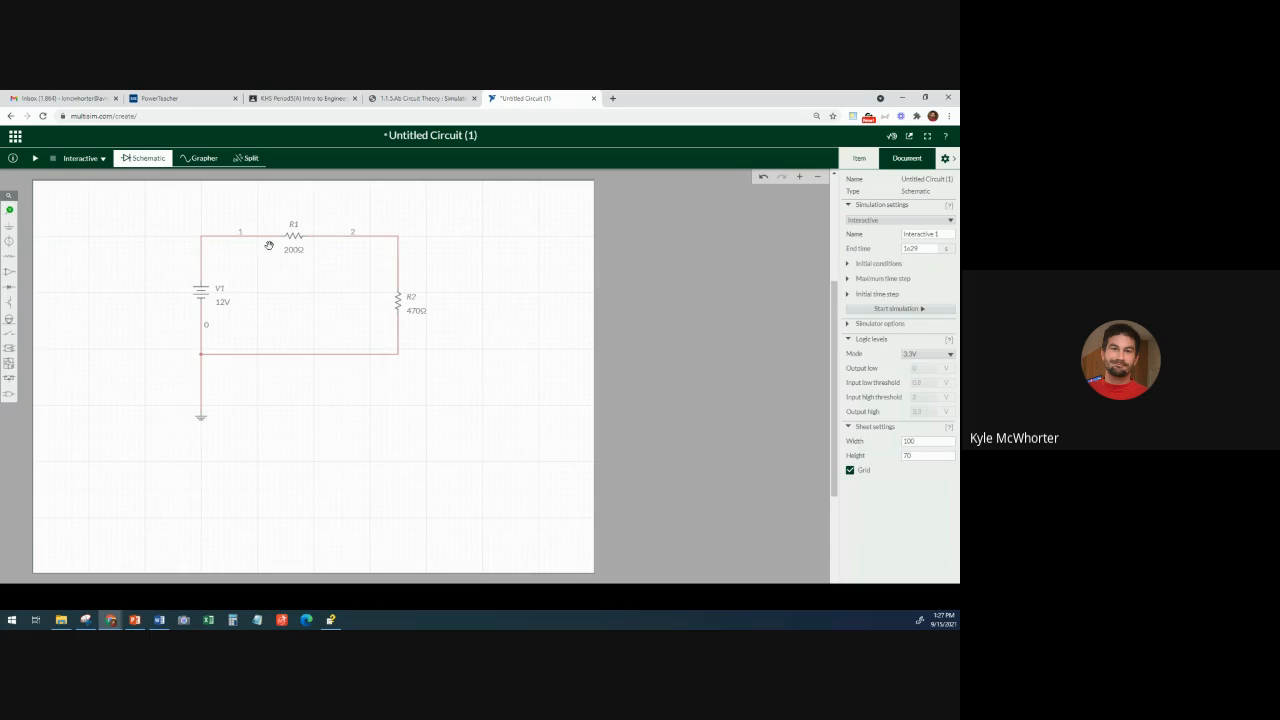
{"action": "left_click", "coordinate": [9, 209]}
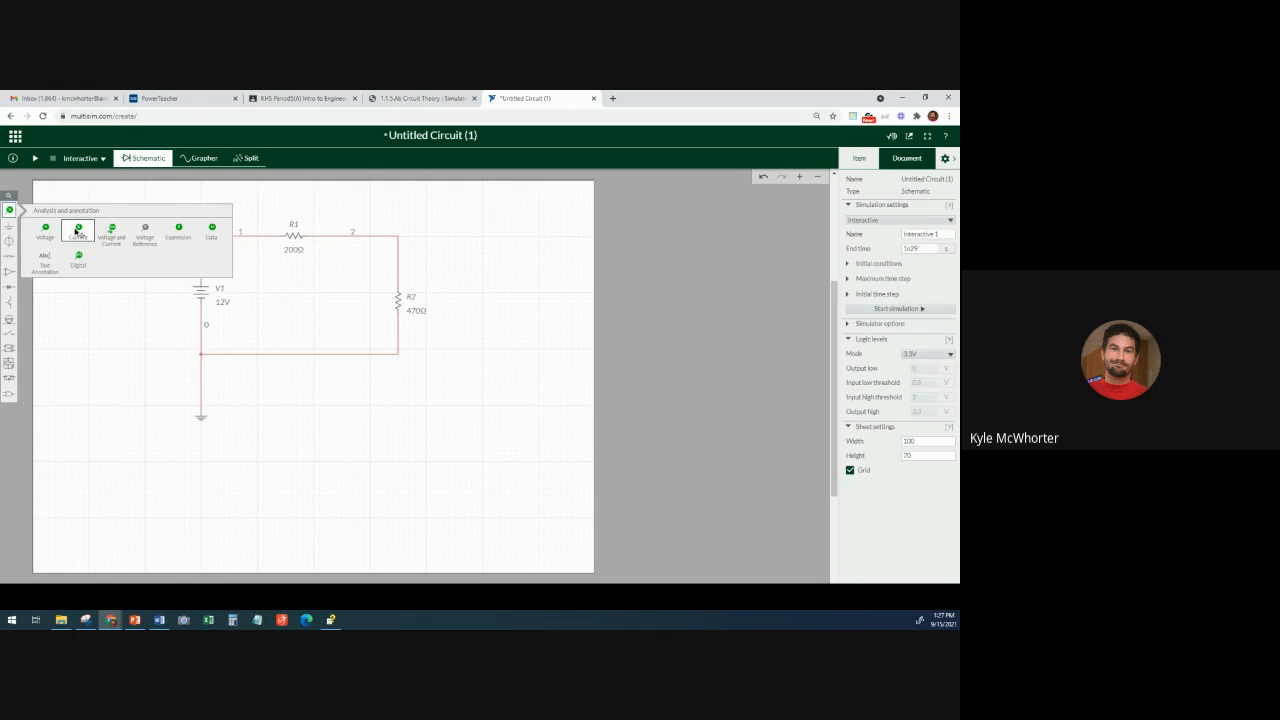
{"action": "left_click", "coordinate": [78, 234]}
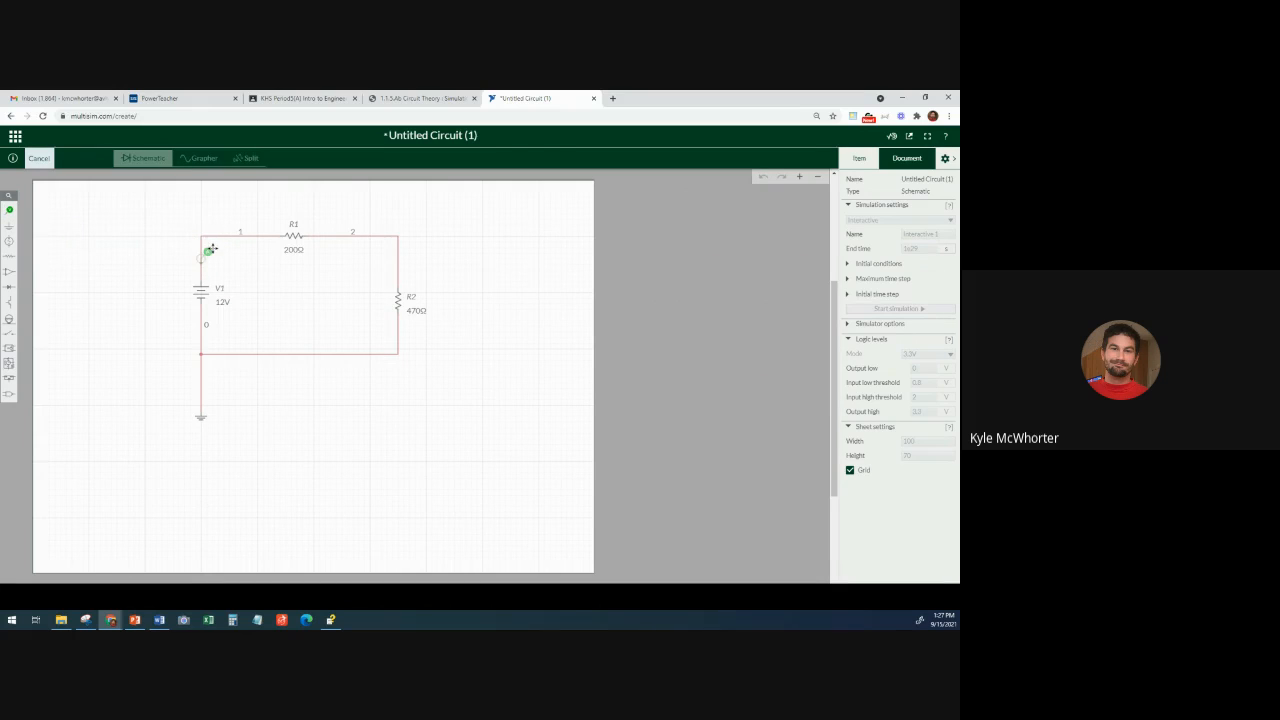
{"action": "left_click", "coordinate": [209, 251]}
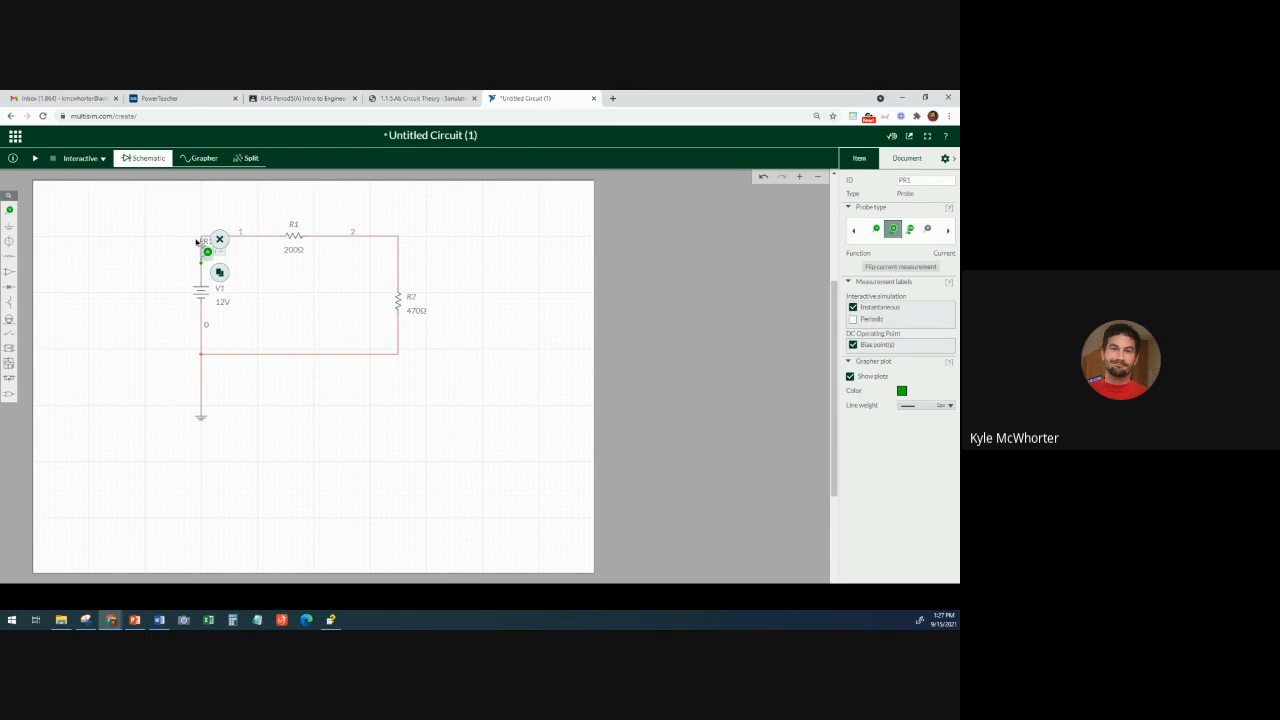
{"action": "left_click", "coordinate": [876, 268]}
{"action": "left_click", "coordinate": [99, 292]}
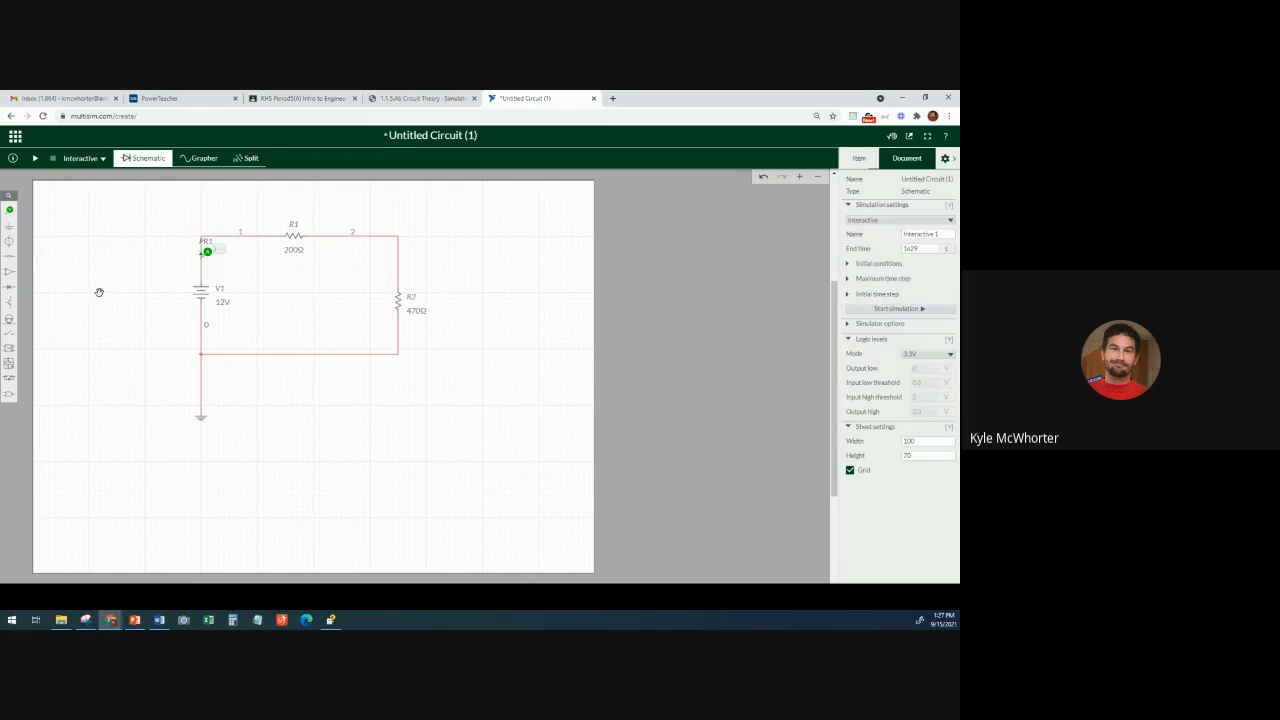
Simulate the circuit to measure its total current, stop, and compare it with the calculated value in PowerPoint before returning to Multisim.
{"action": "left_click", "coordinate": [35, 158]}
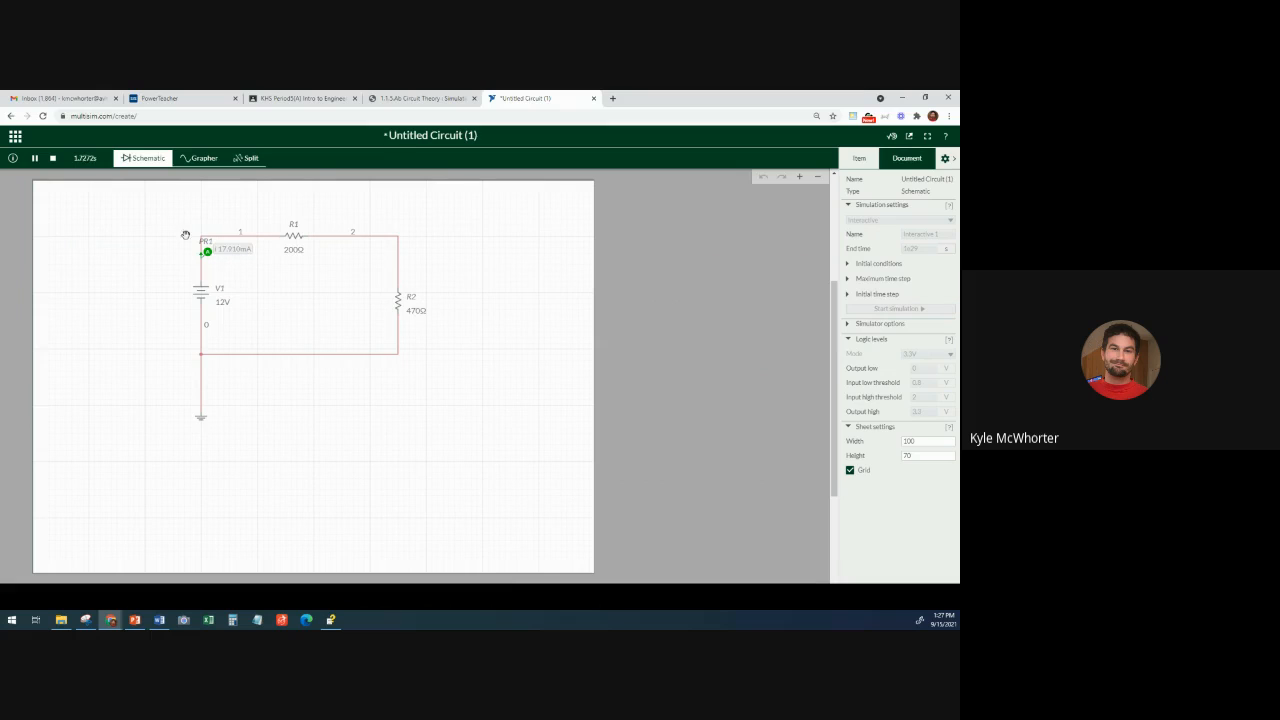
{"action": "left_click", "coordinate": [53, 158]}
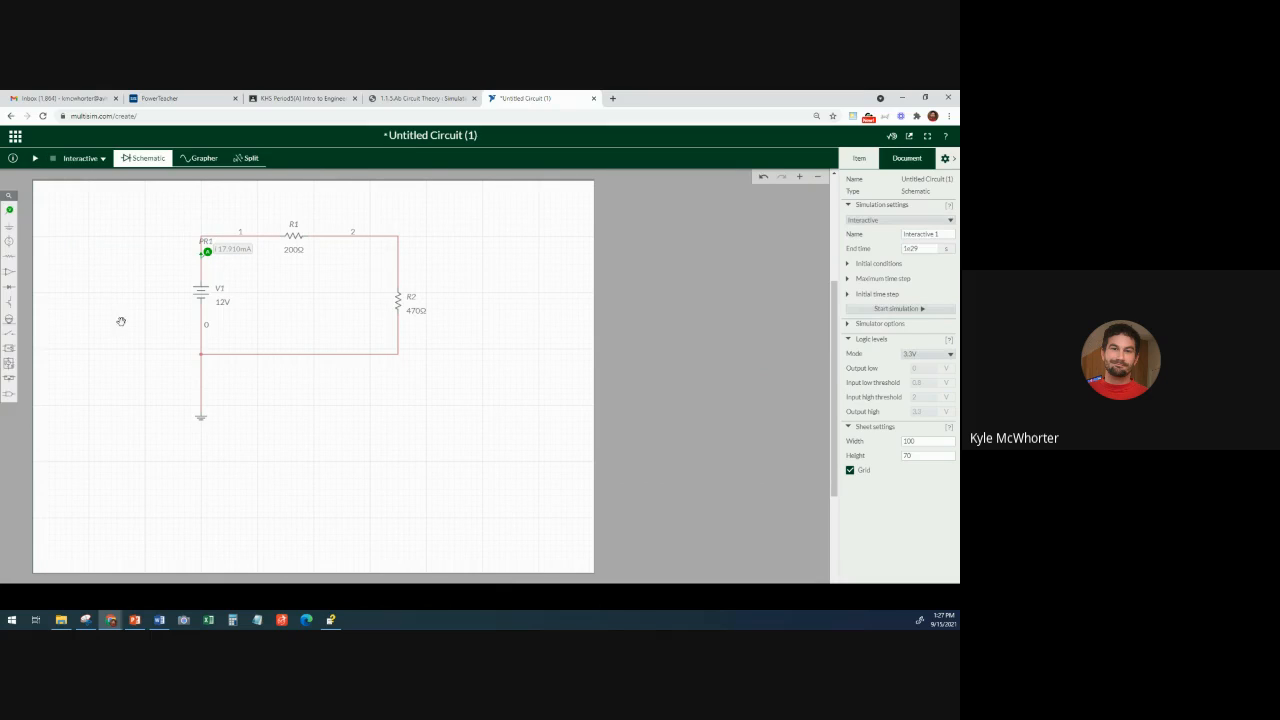
{"action": "left_click", "coordinate": [136, 620]}
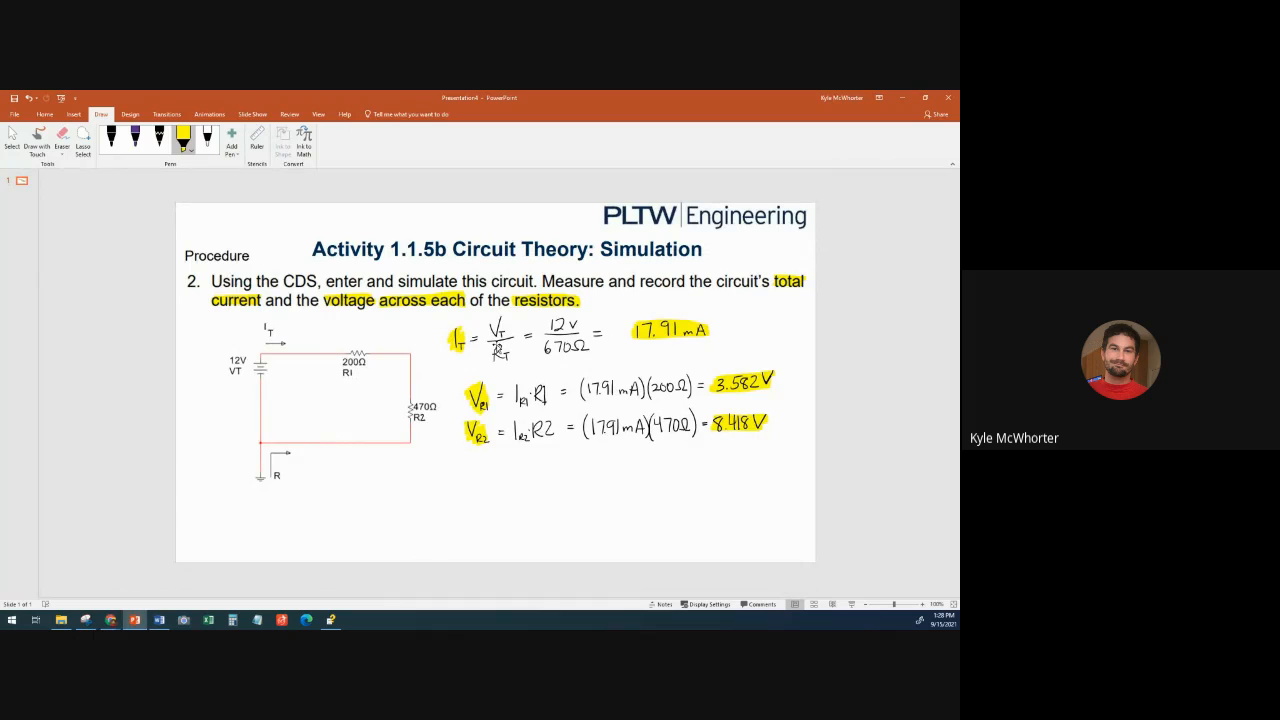
{"action": "mouse_move", "coordinate": [115, 620]}
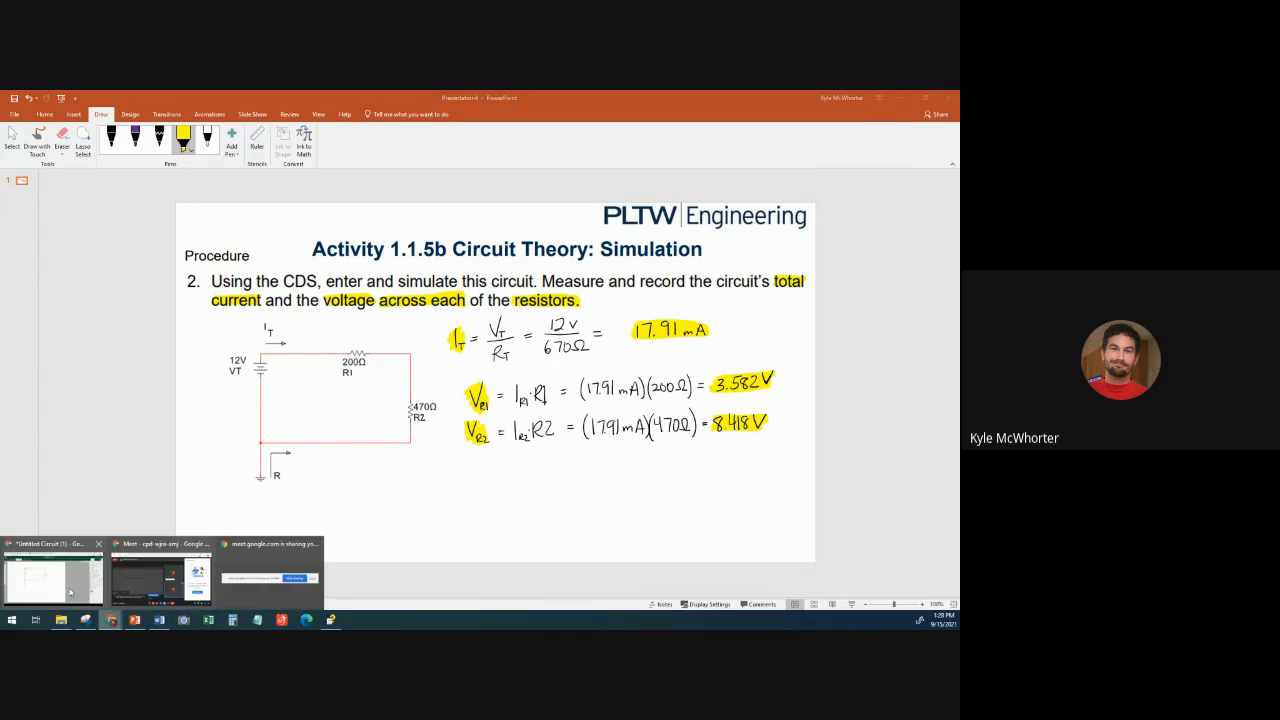
{"action": "left_click", "coordinate": [60, 585]}
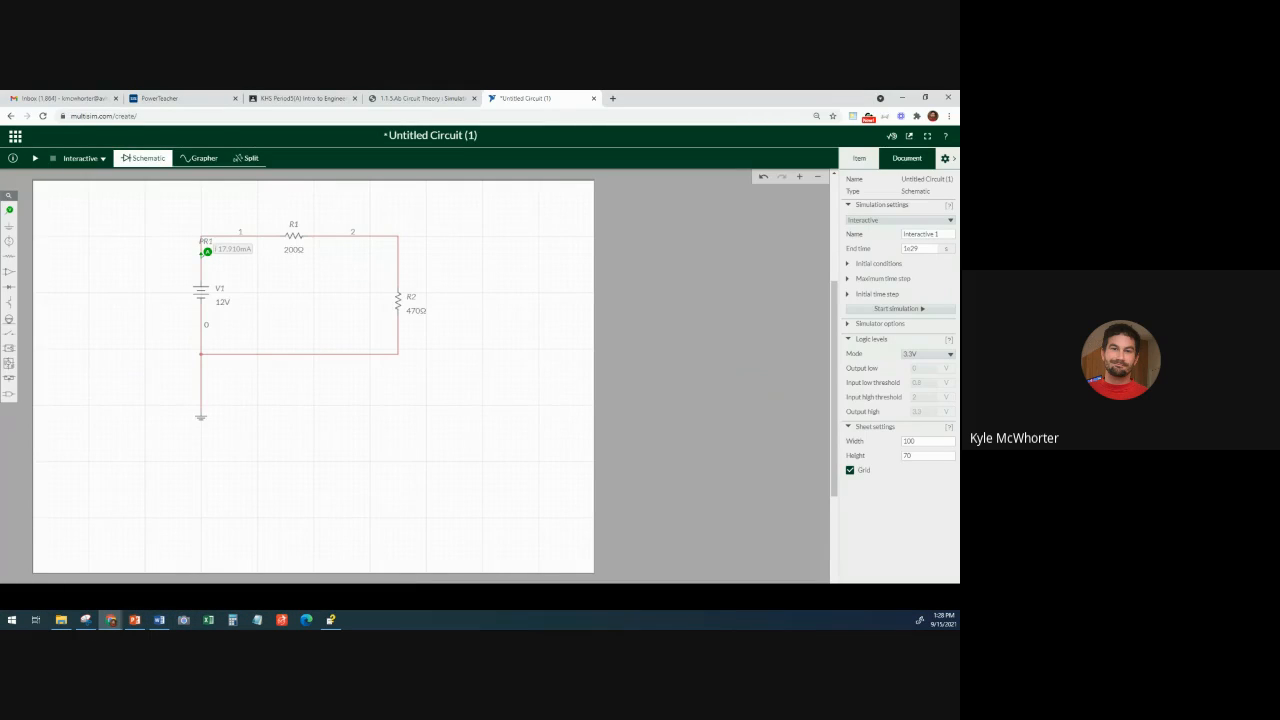
Place a ground-referenced voltage probe on the wire between the source and R1, then run and stop the simulation.
{"action": "left_click", "coordinate": [9, 210]}
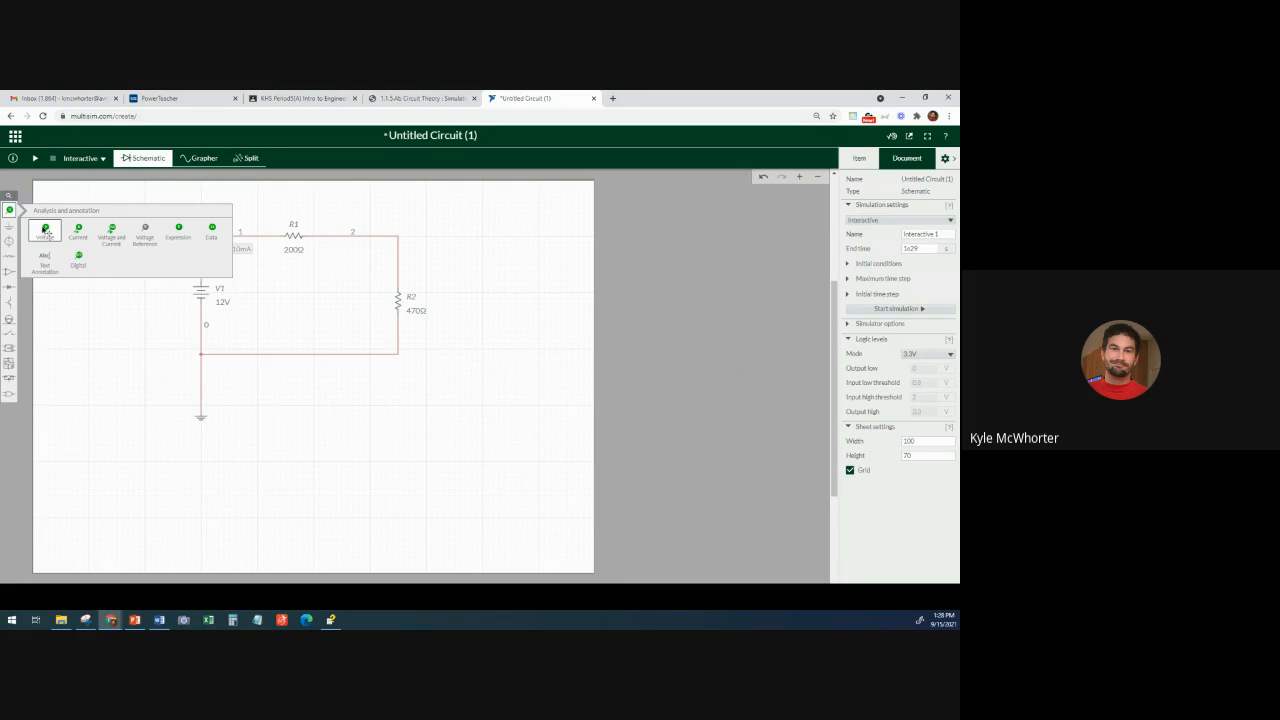
{"action": "left_click", "coordinate": [45, 232]}
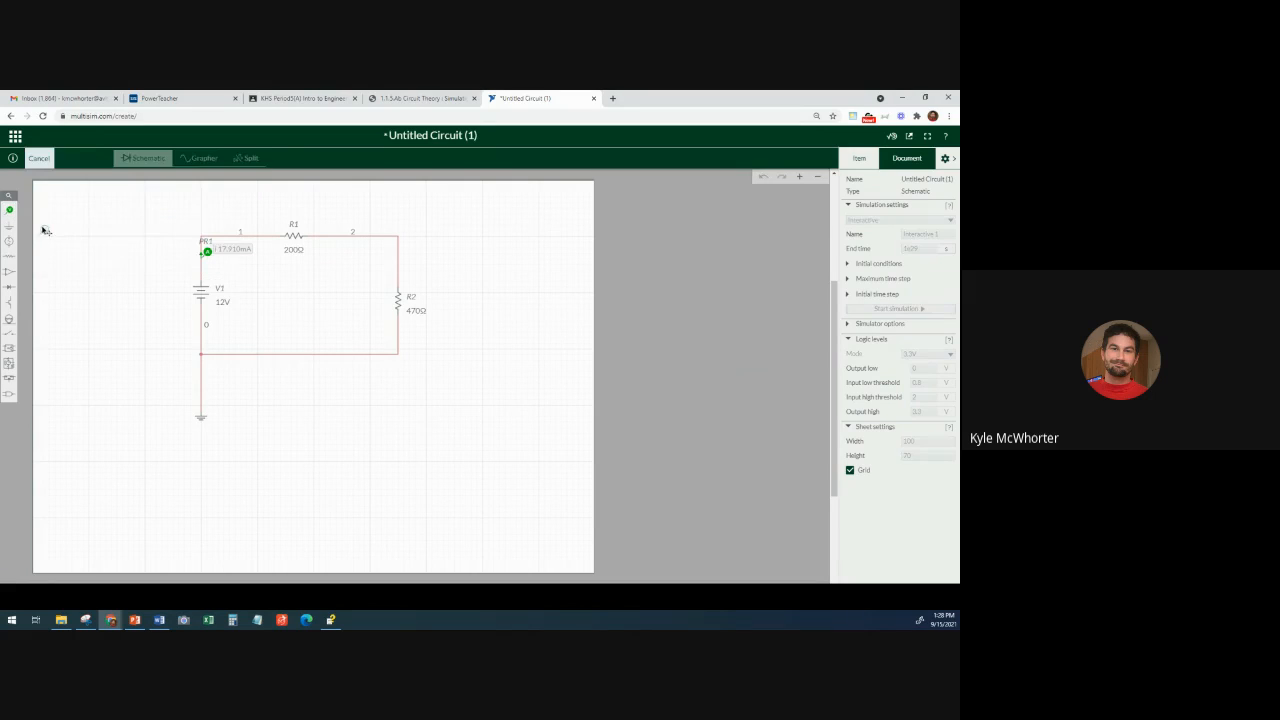
{"action": "left_click", "coordinate": [276, 226]}
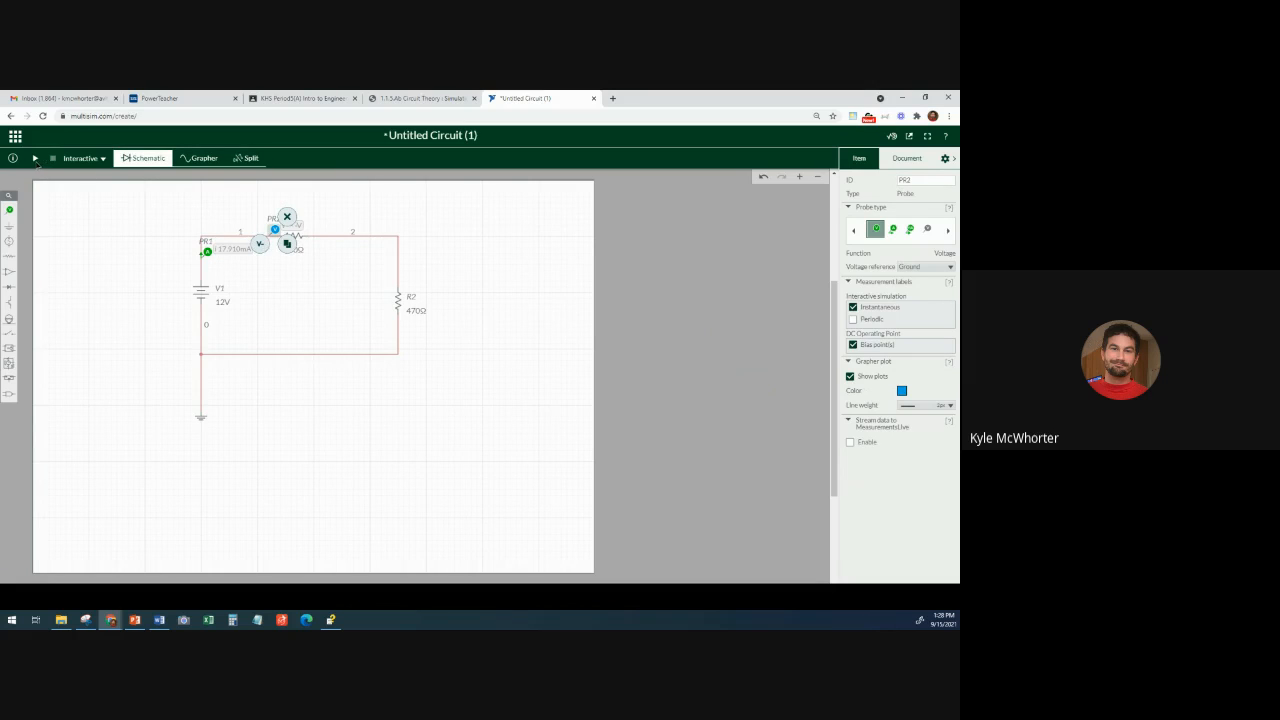
{"action": "left_click", "coordinate": [36, 159]}
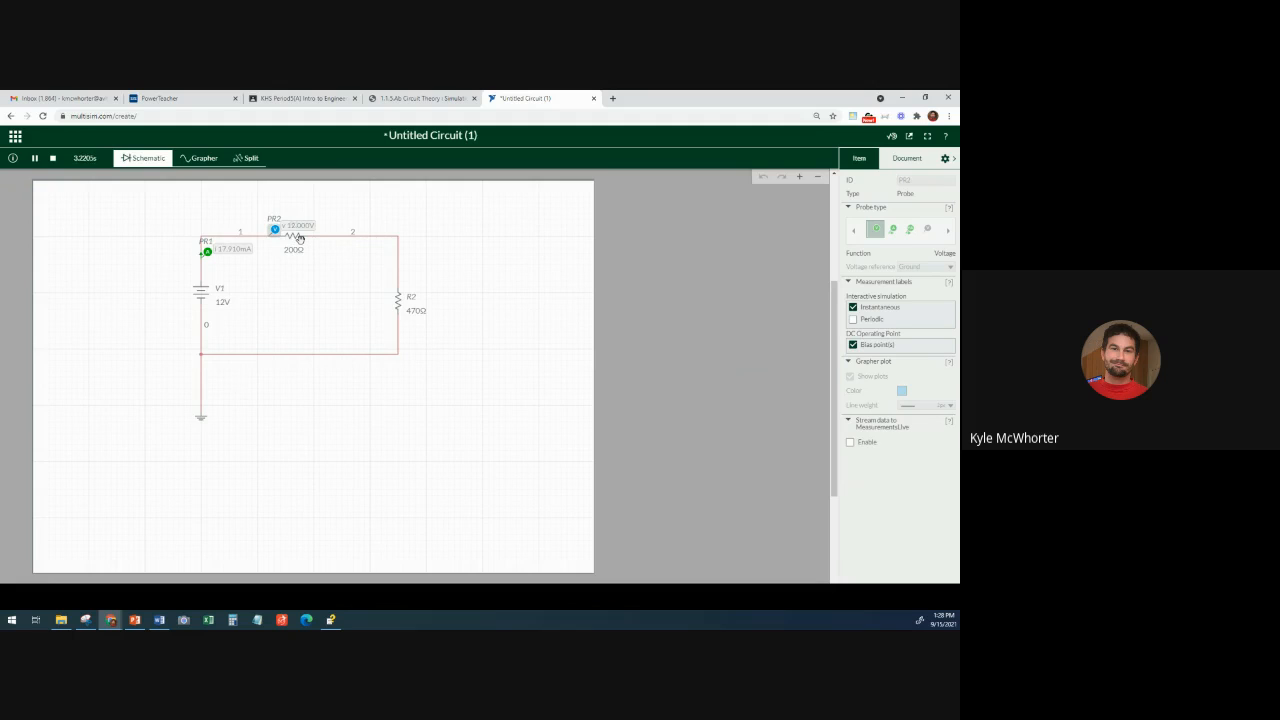
{"action": "left_click", "coordinate": [53, 159]}
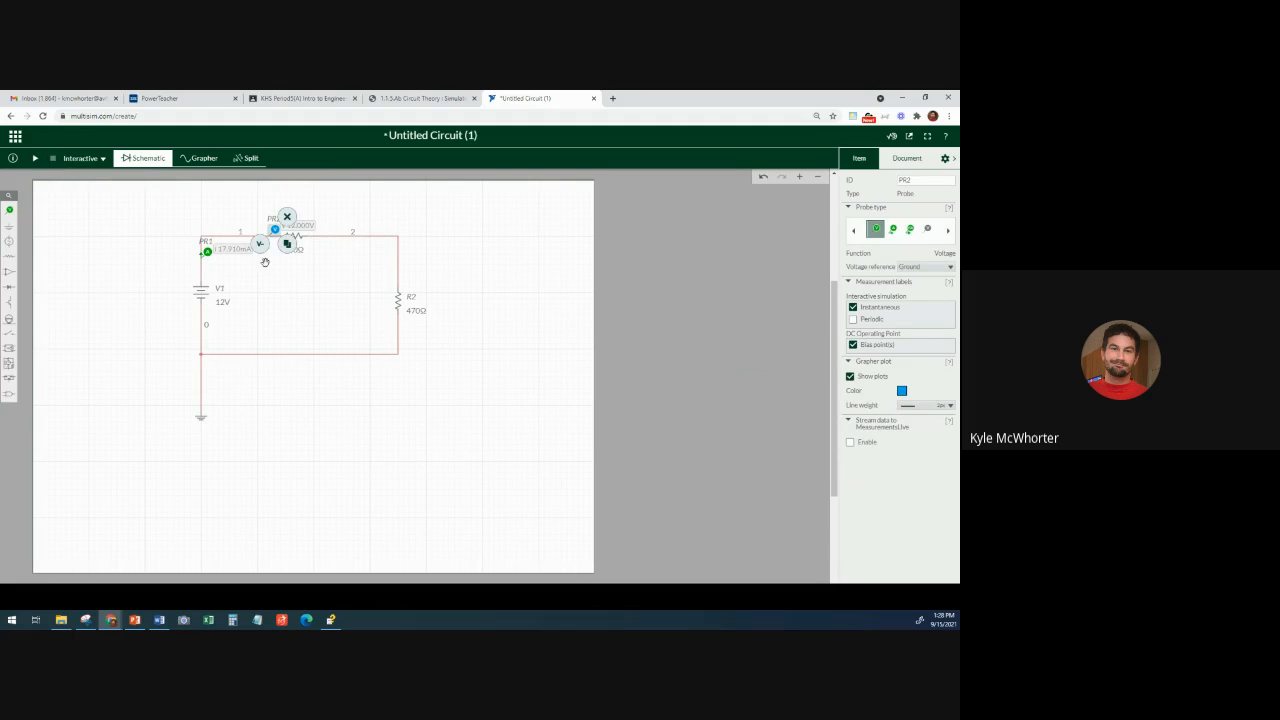
{"action": "left_click", "coordinate": [292, 276]}
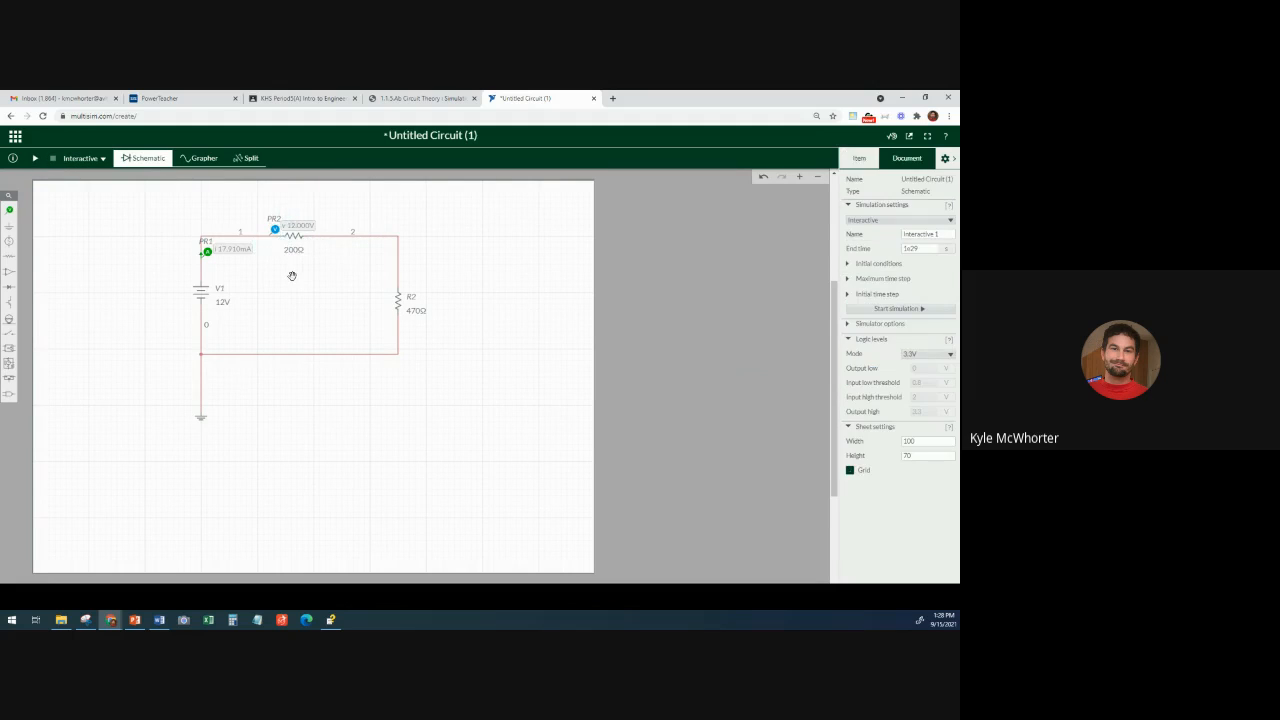
Add a voltage reference for the R1 probe on the wire between R1 and R2, then simulate to measure R1's voltage.
{"action": "left_click", "coordinate": [274, 230]}
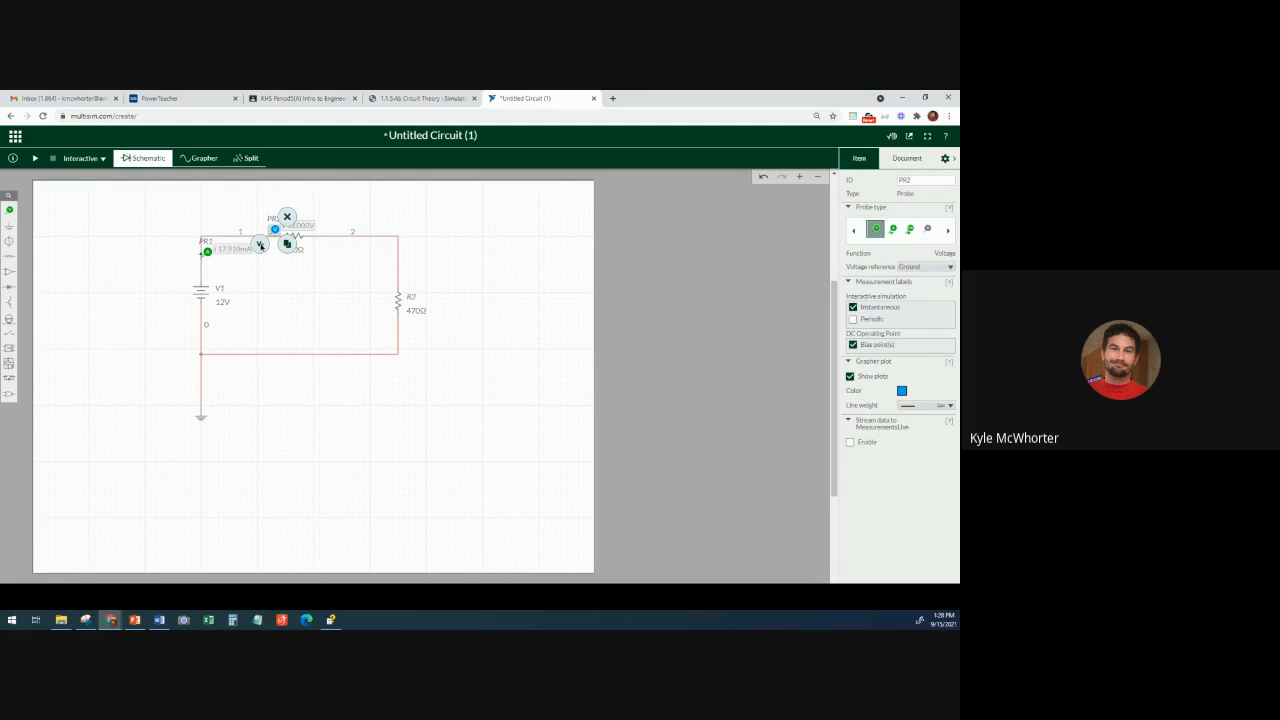
{"action": "left_click", "coordinate": [258, 244]}
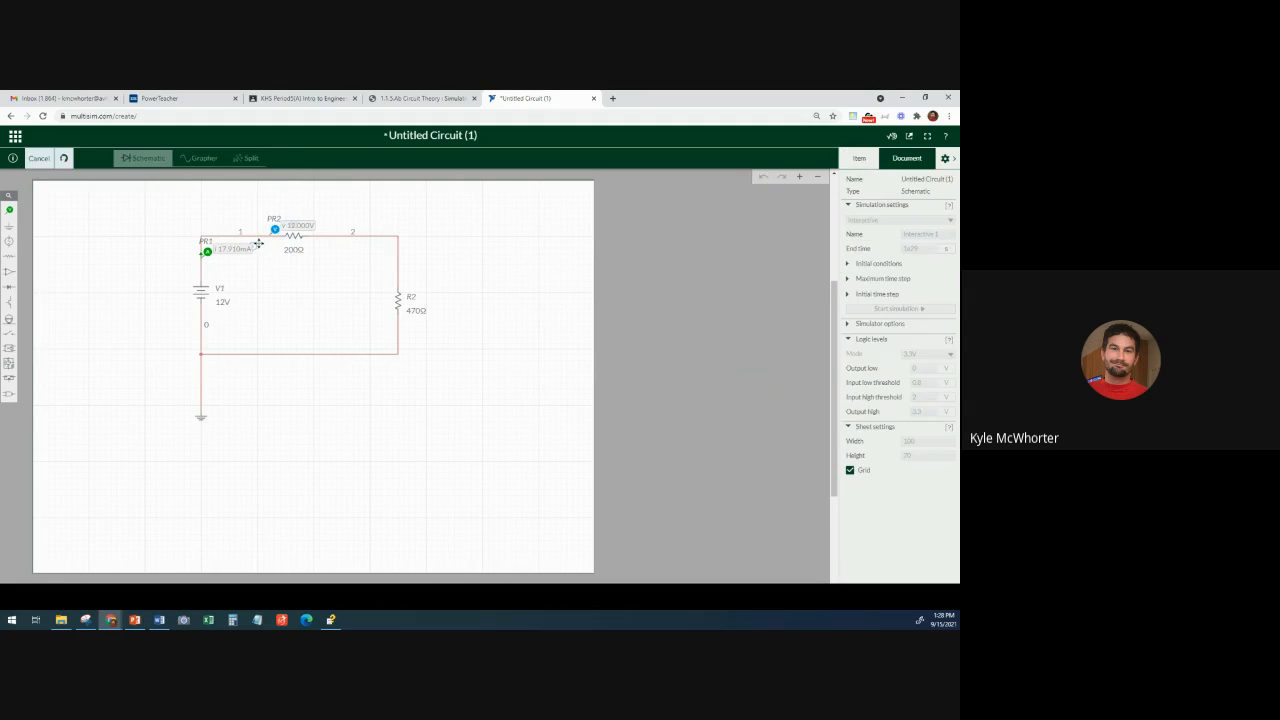
{"action": "left_click", "coordinate": [326, 228]}
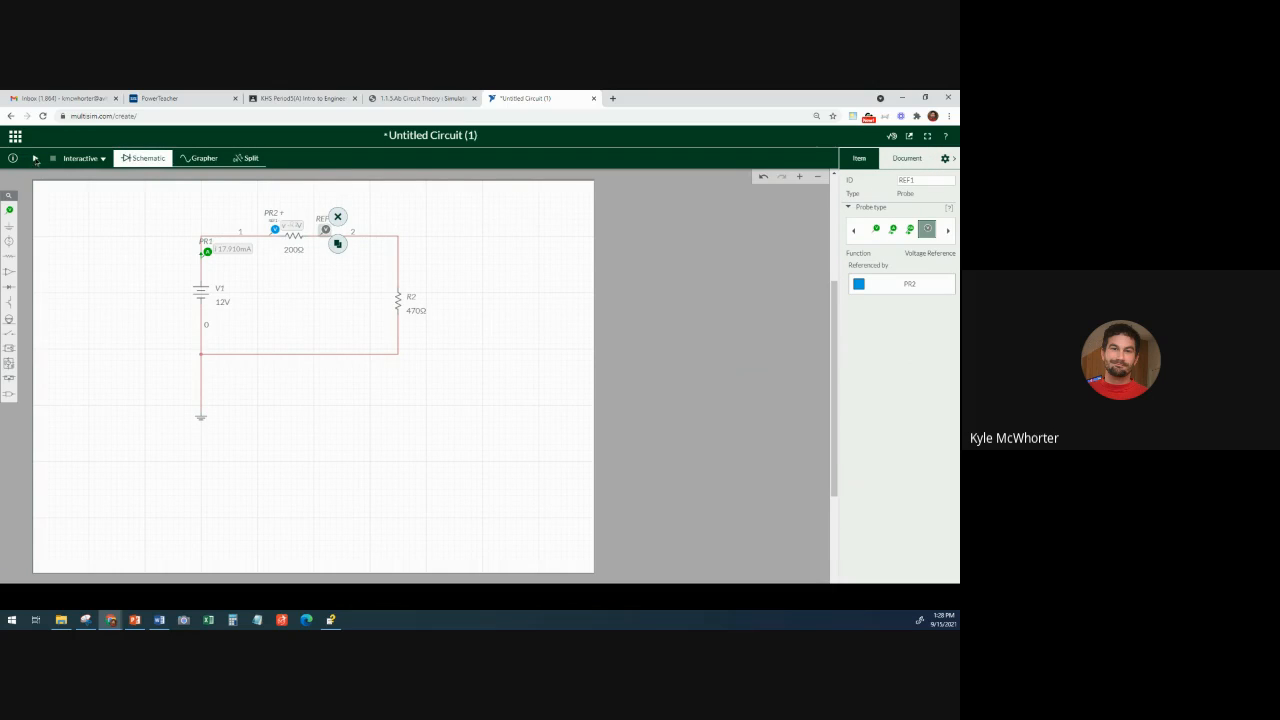
{"action": "left_click", "coordinate": [35, 158]}
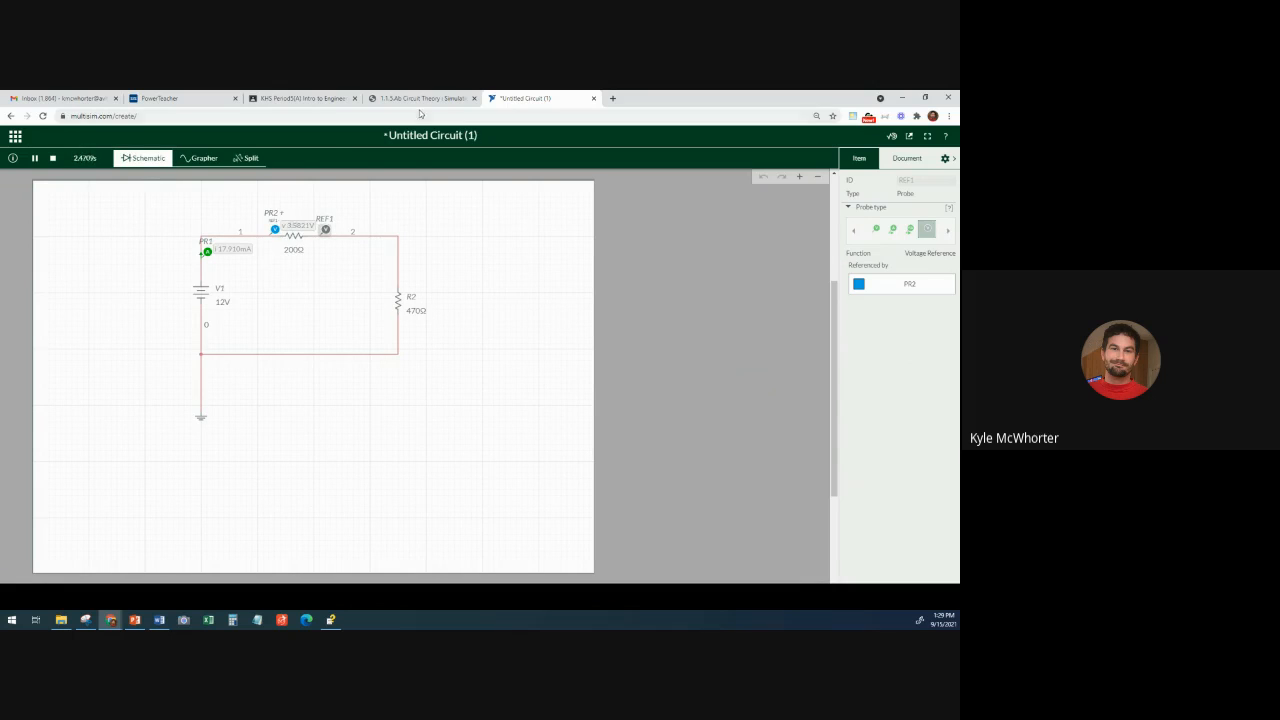
{"action": "left_click", "coordinate": [53, 158]}
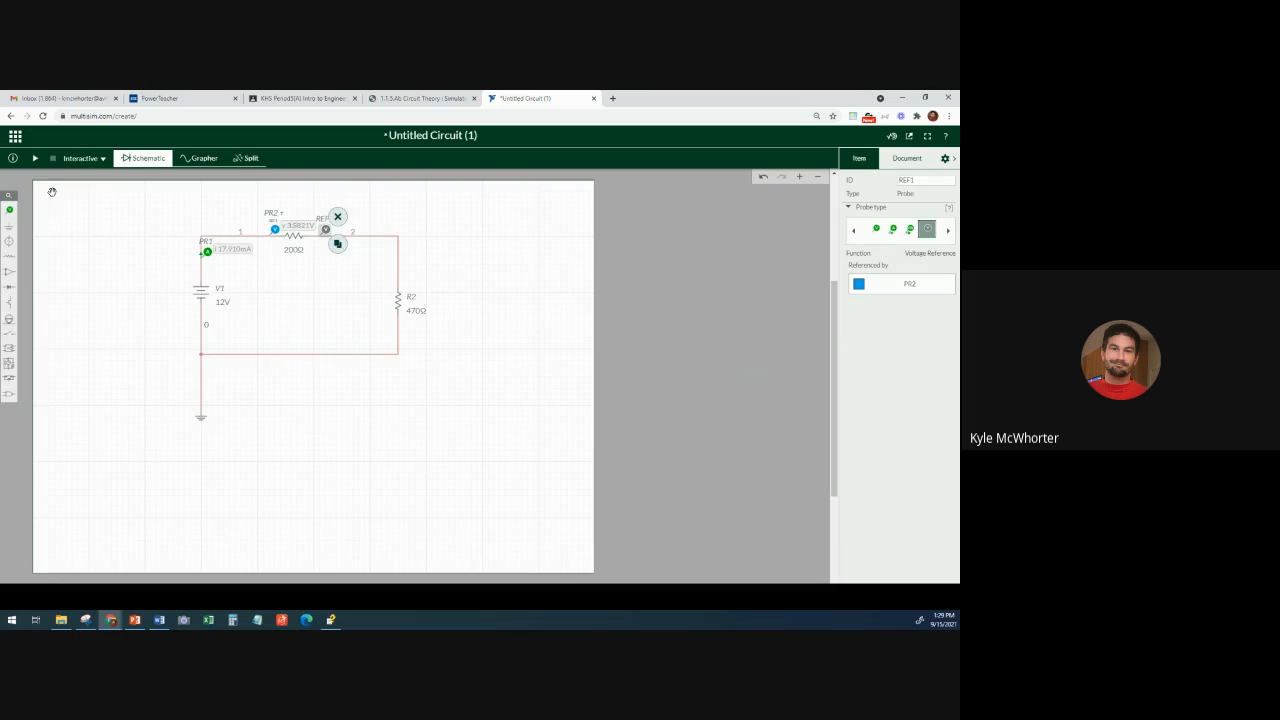
Compare R1's simulated voltage with the calculation on the PowerPoint slide, then return to the Multisim circuit.
{"action": "left_click", "coordinate": [134, 620]}
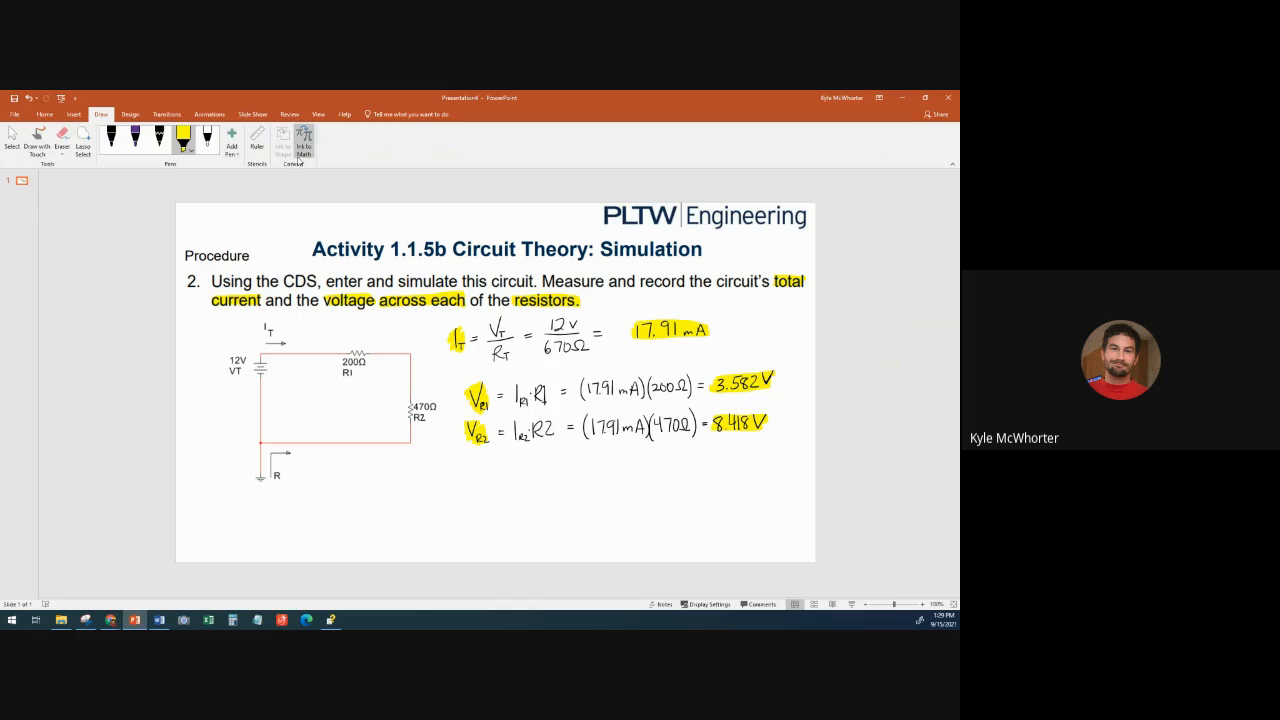
{"action": "mouse_move", "coordinate": [112, 621]}
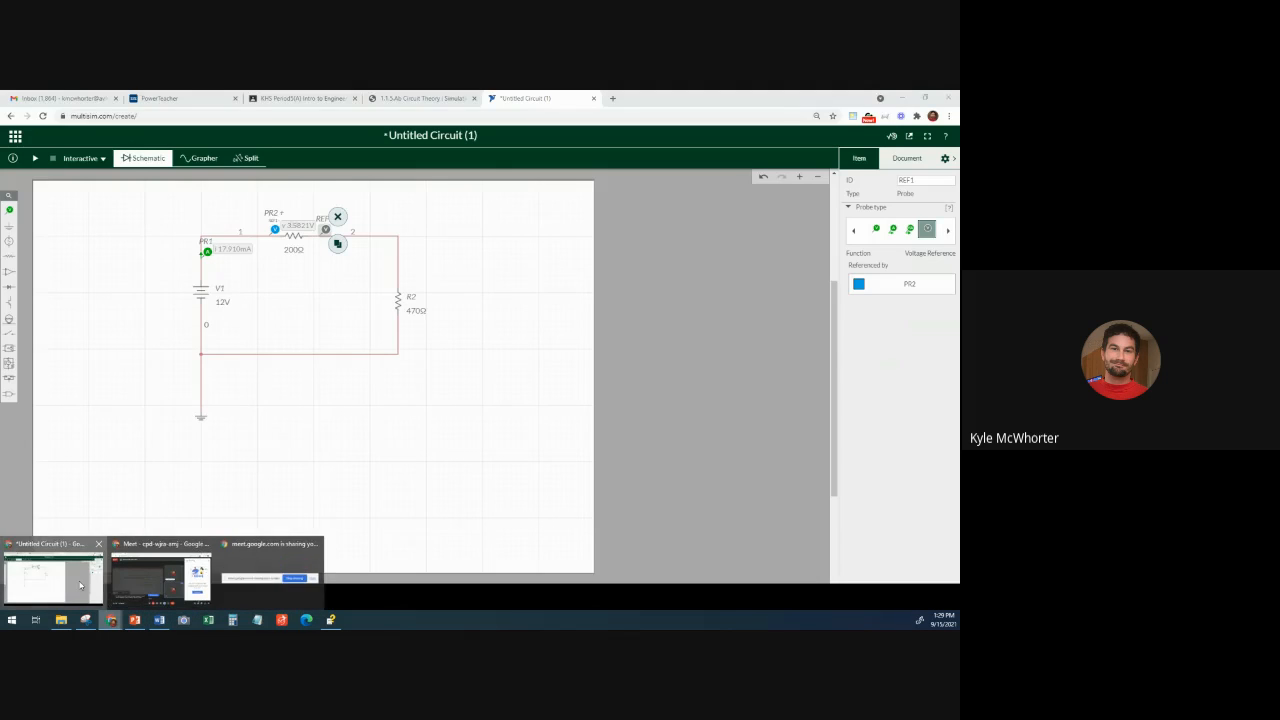
{"action": "left_click", "coordinate": [82, 580]}
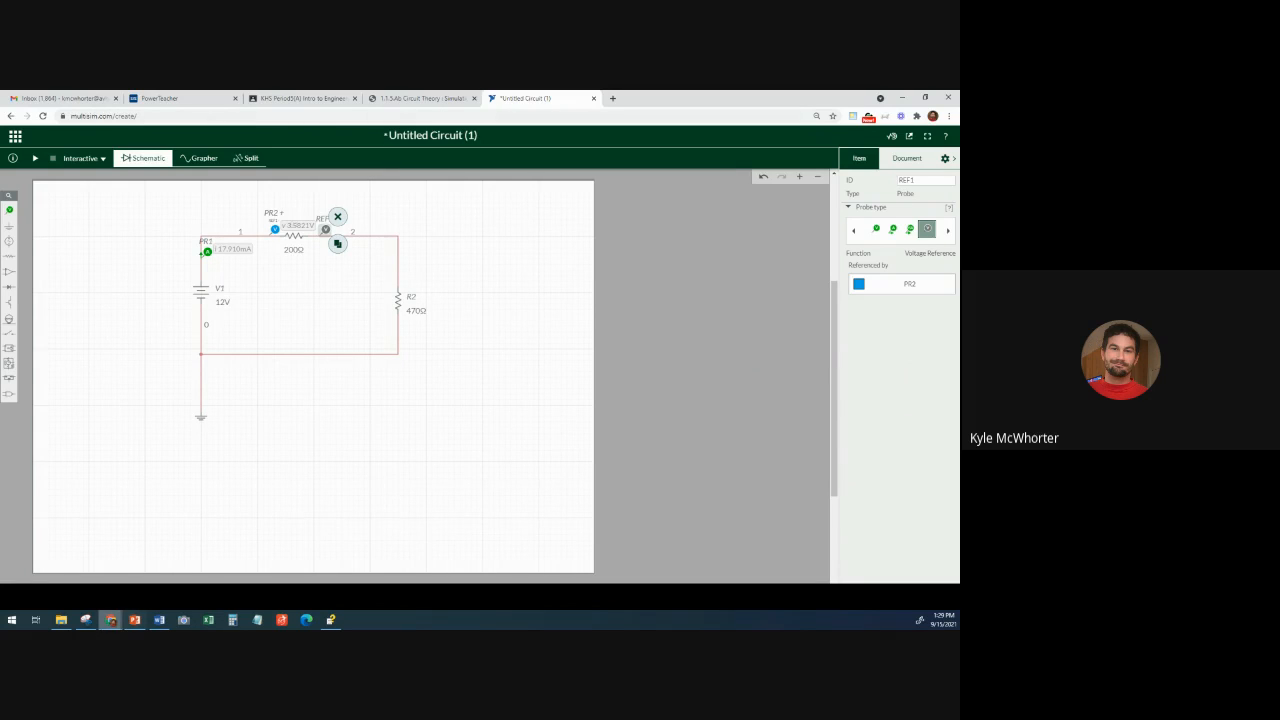
{"action": "left_click", "coordinate": [134, 620]}
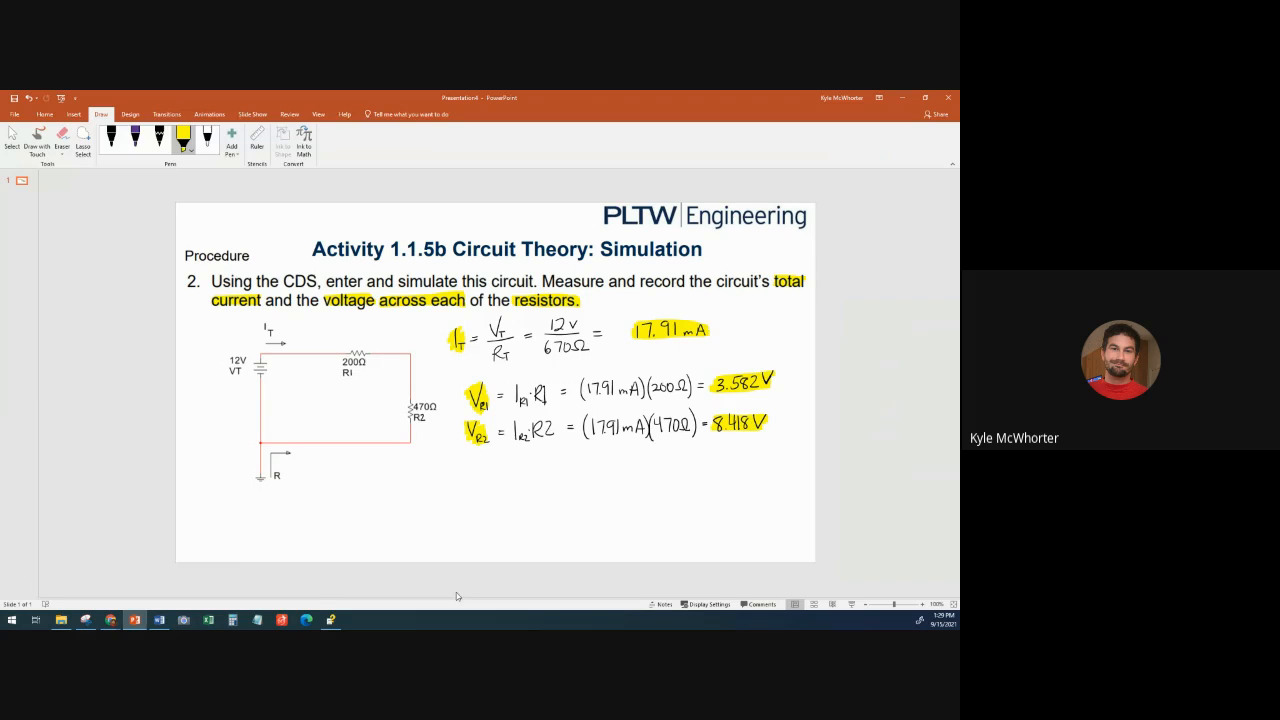
{"action": "left_click", "coordinate": [111, 620]}
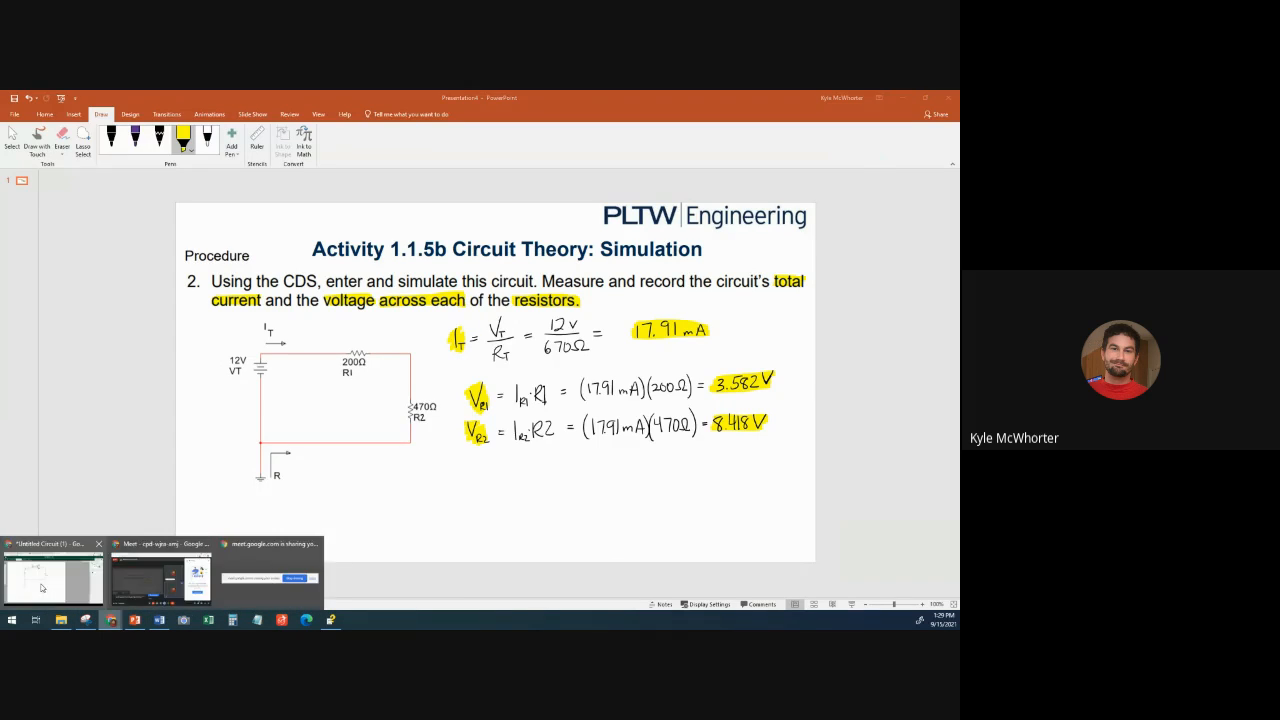
{"action": "left_click", "coordinate": [150, 582]}
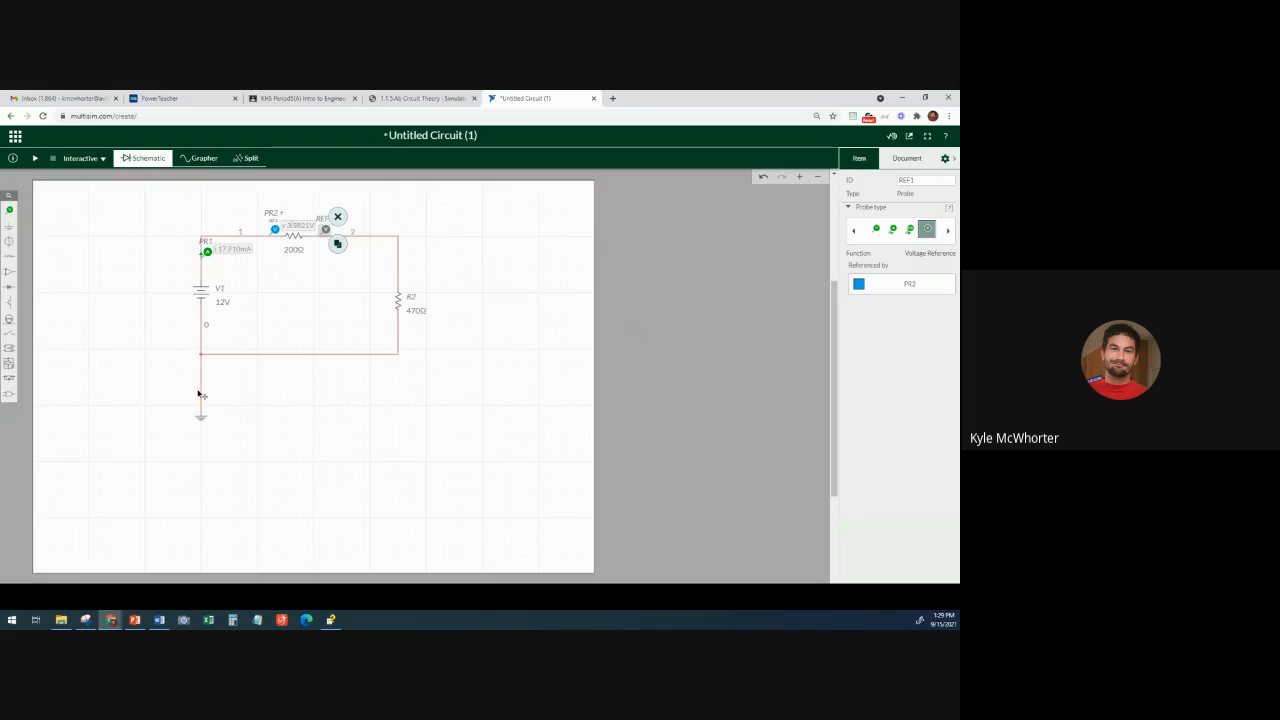
Place a voltage probe on the wire above R2 and its voltage reference on the wire below R2.
{"action": "left_click", "coordinate": [8, 212]}
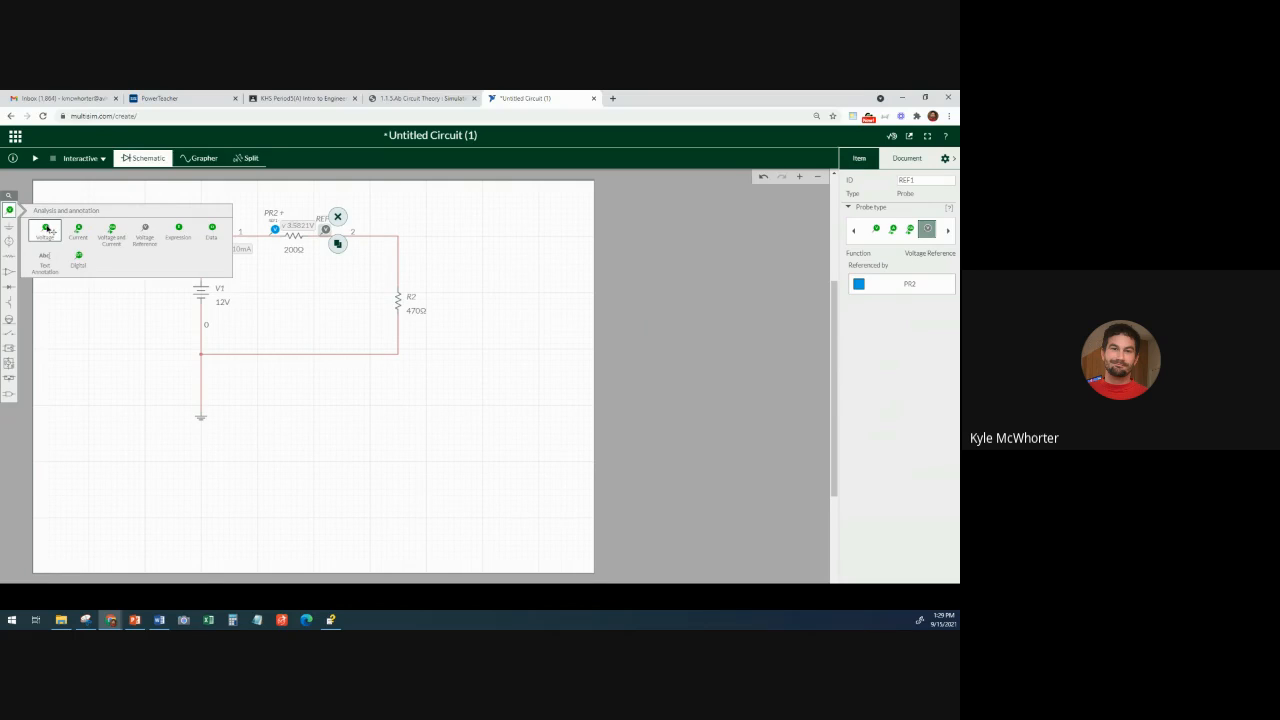
{"action": "left_click", "coordinate": [45, 228]}
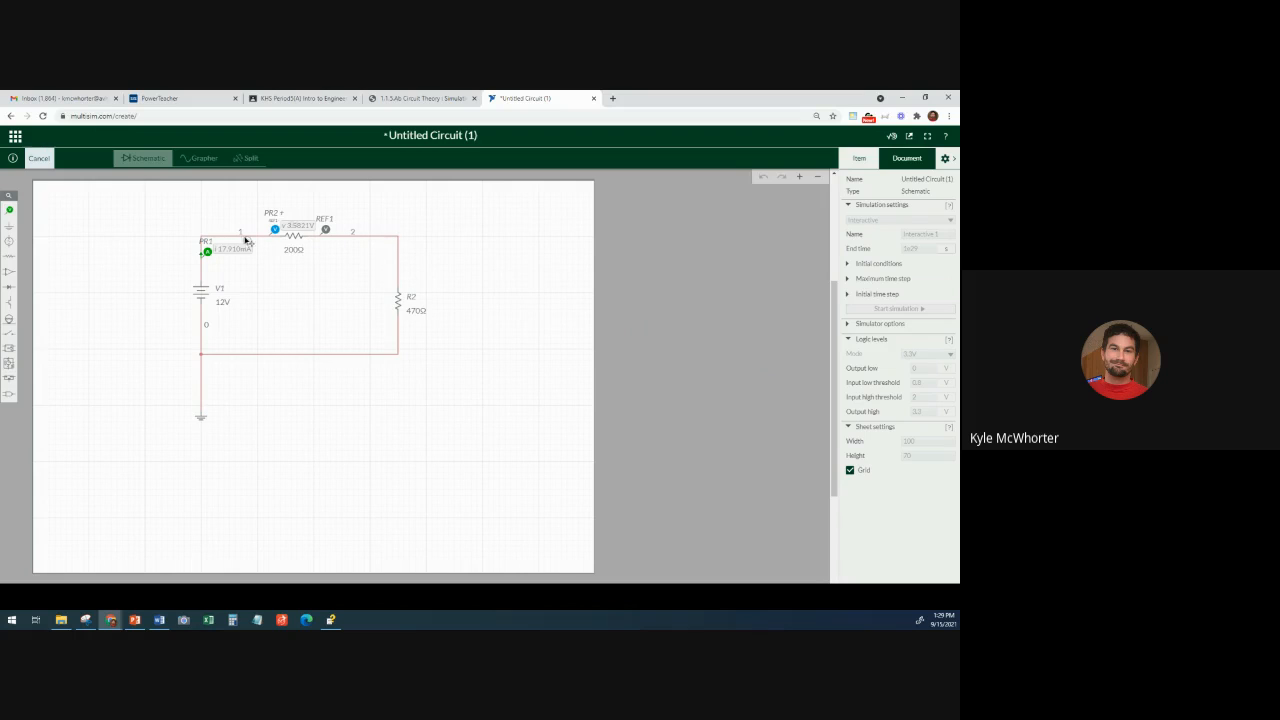
{"action": "left_click", "coordinate": [407, 269]}
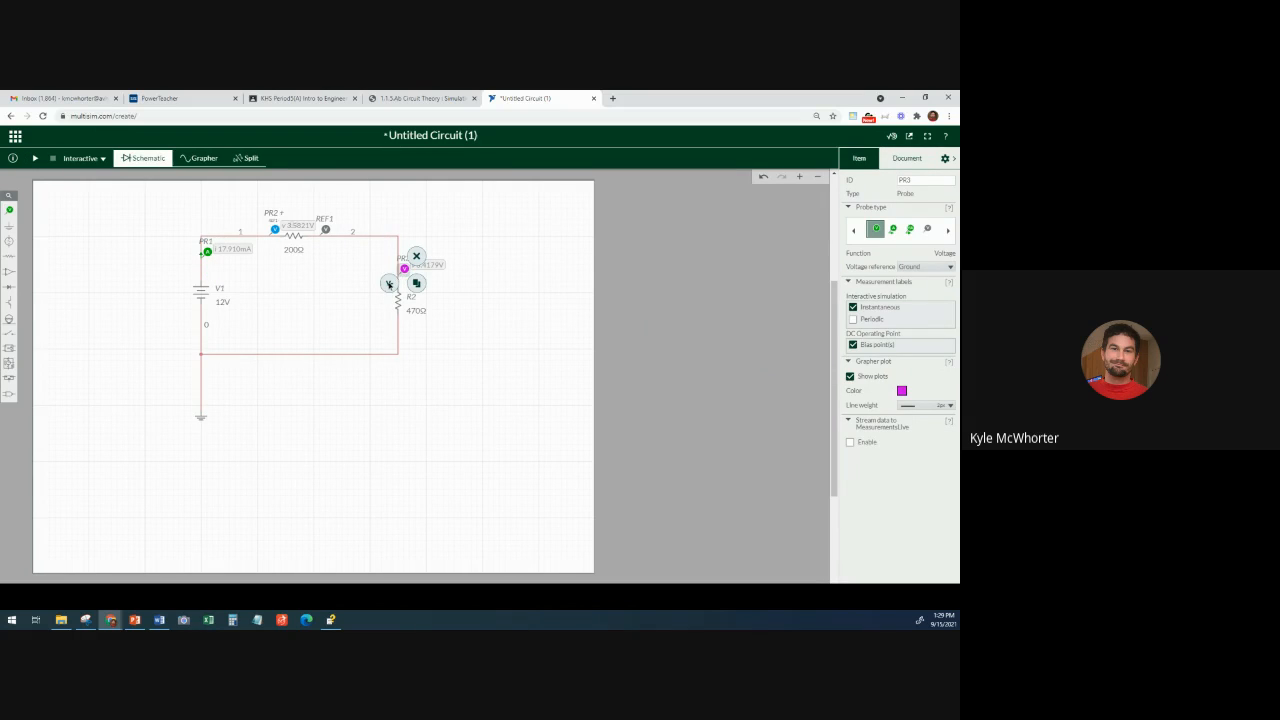
{"action": "left_click", "coordinate": [389, 284]}
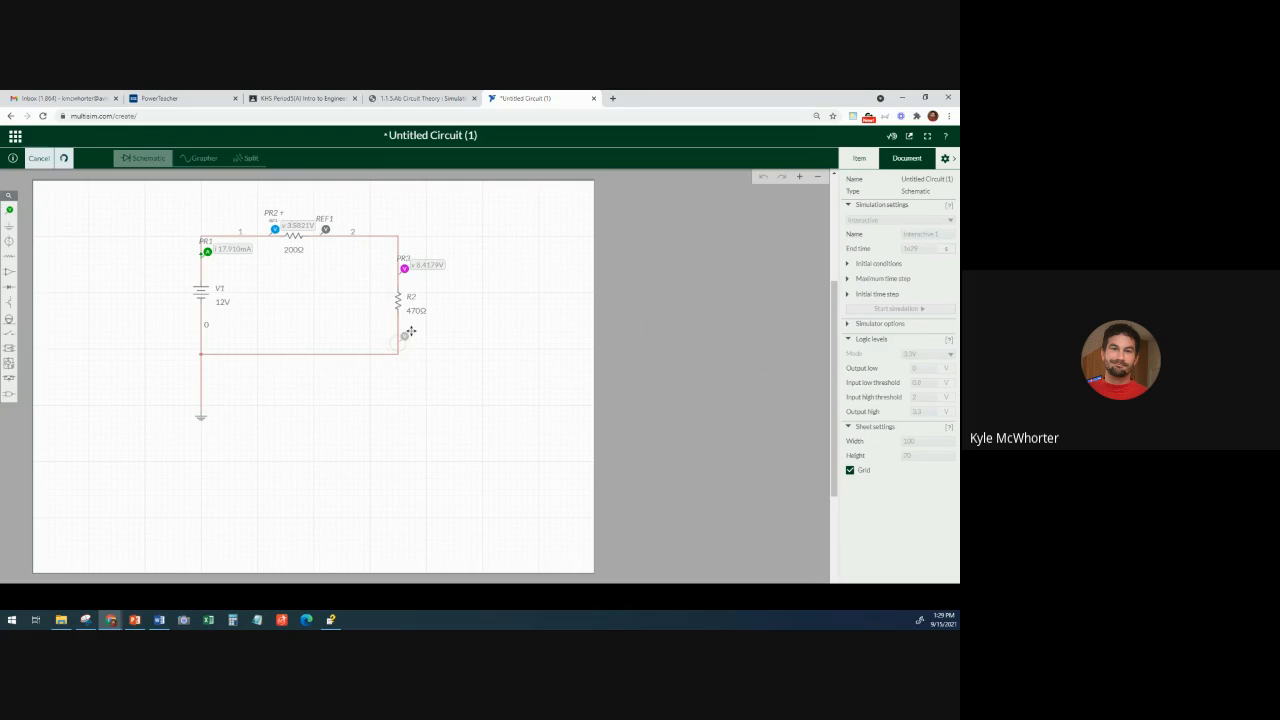
{"action": "left_click", "coordinate": [410, 332]}
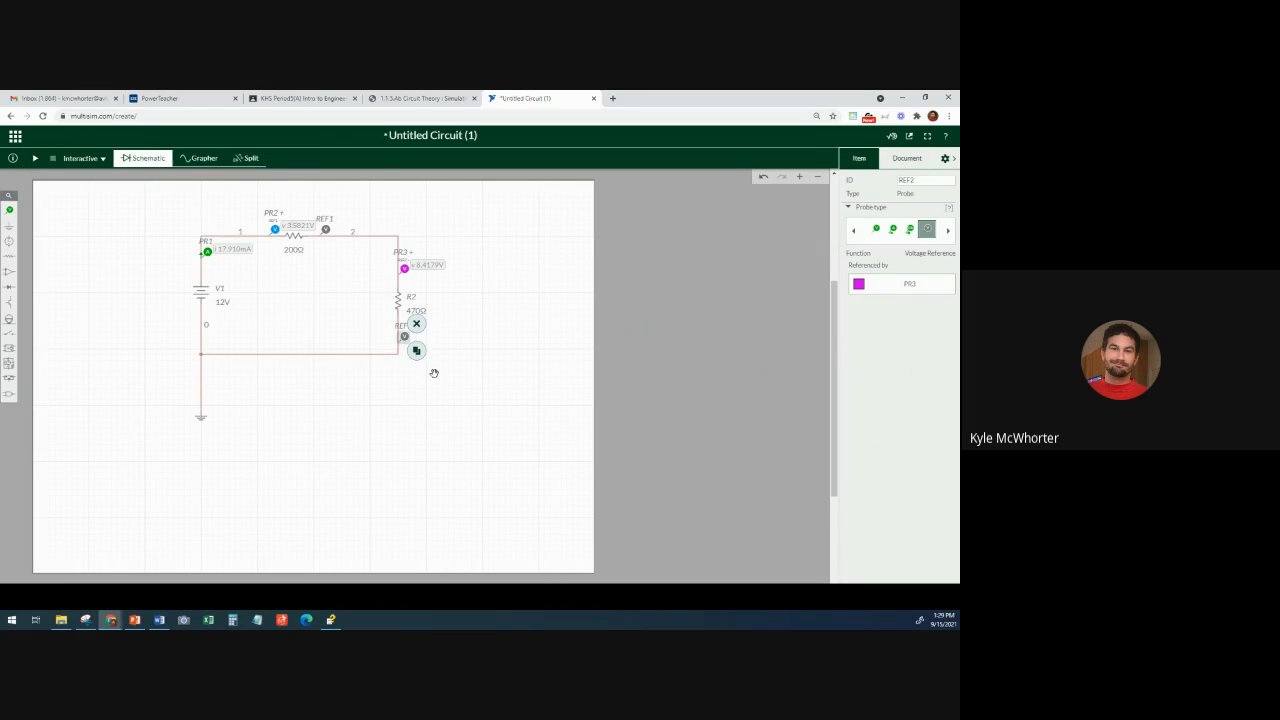
{"action": "left_click", "coordinate": [437, 423]}
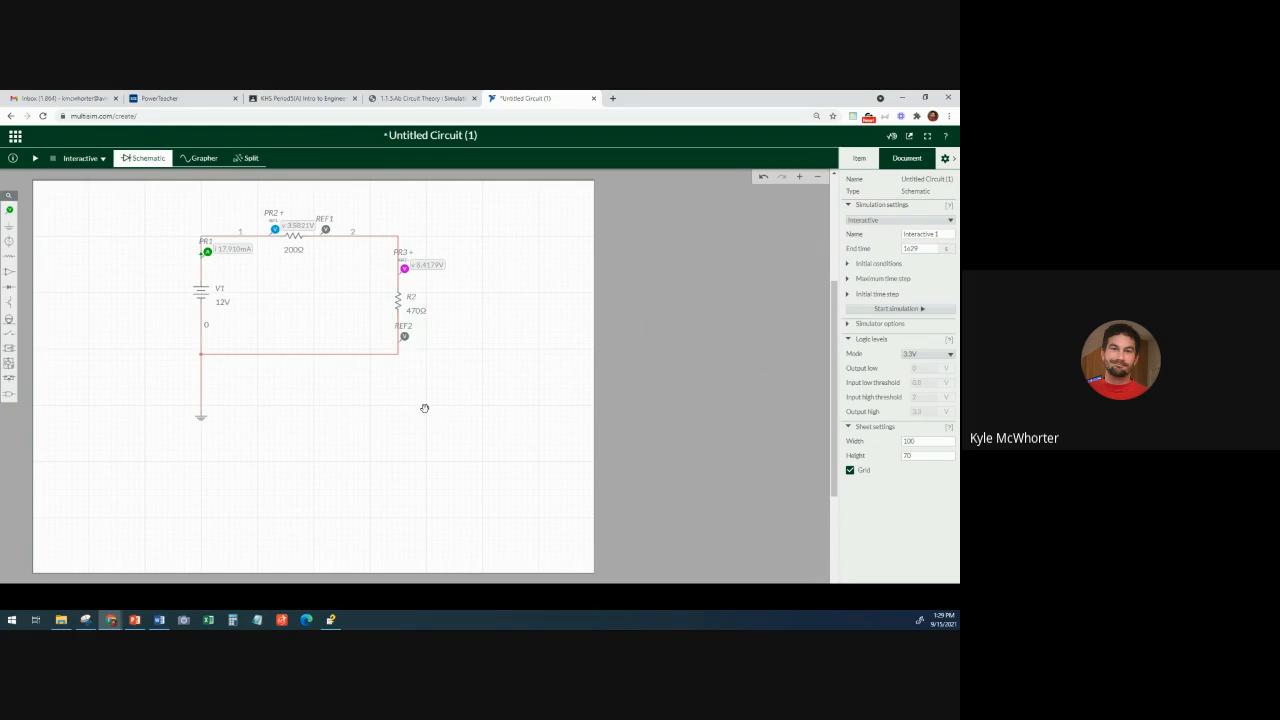
Simulate the circuit to measure R2's voltage, stop, and compare it with the PowerPoint calculation before returning to Multisim.
{"action": "left_click", "coordinate": [35, 158]}
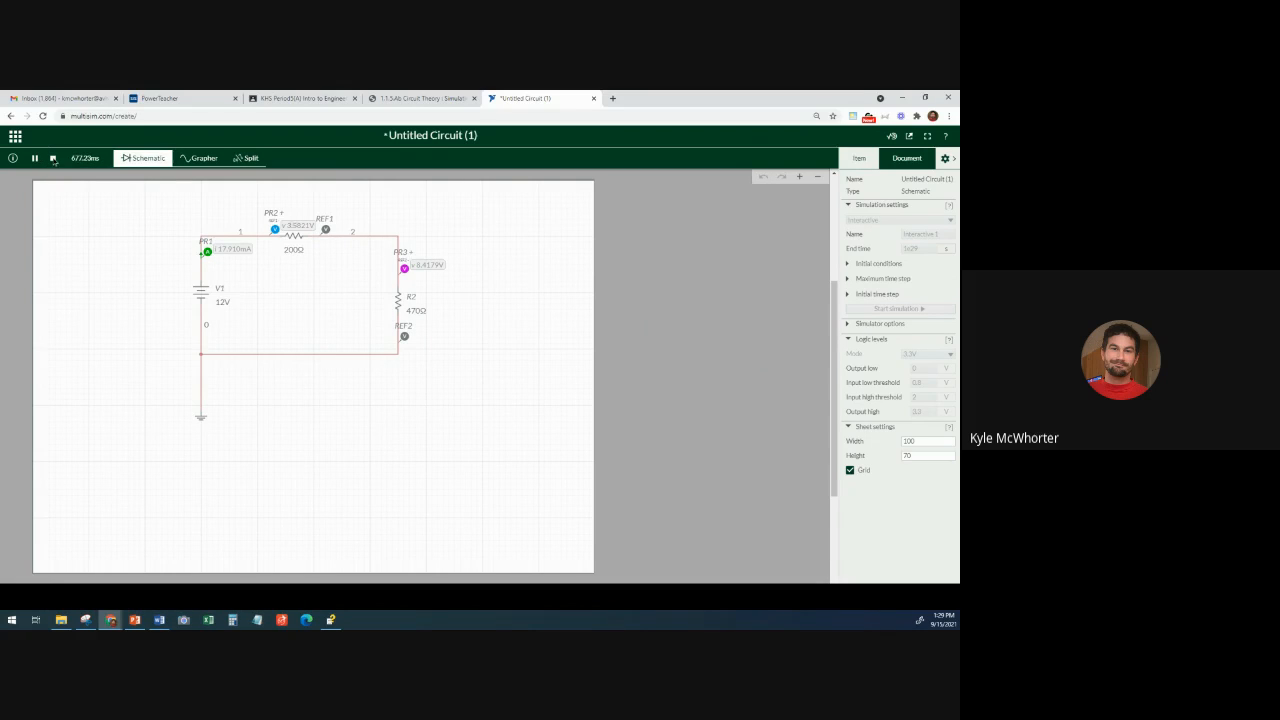
{"action": "left_click", "coordinate": [53, 158]}
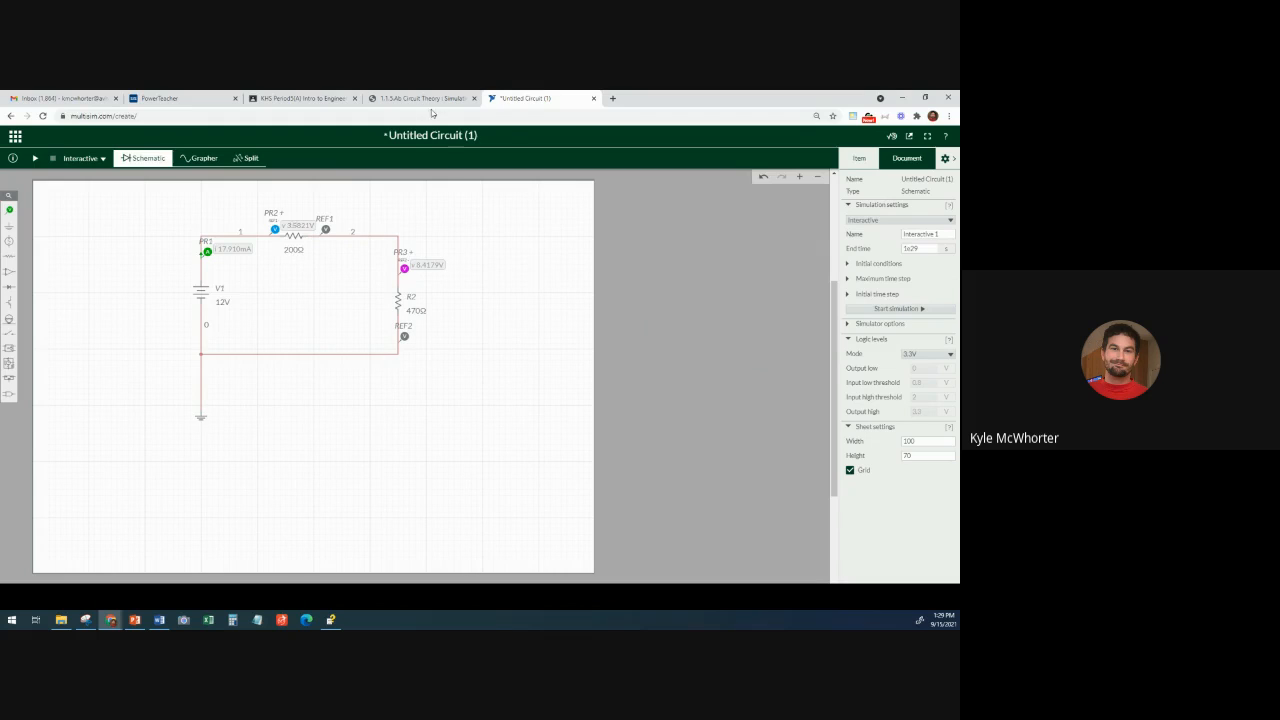
{"action": "left_click", "coordinate": [138, 620]}
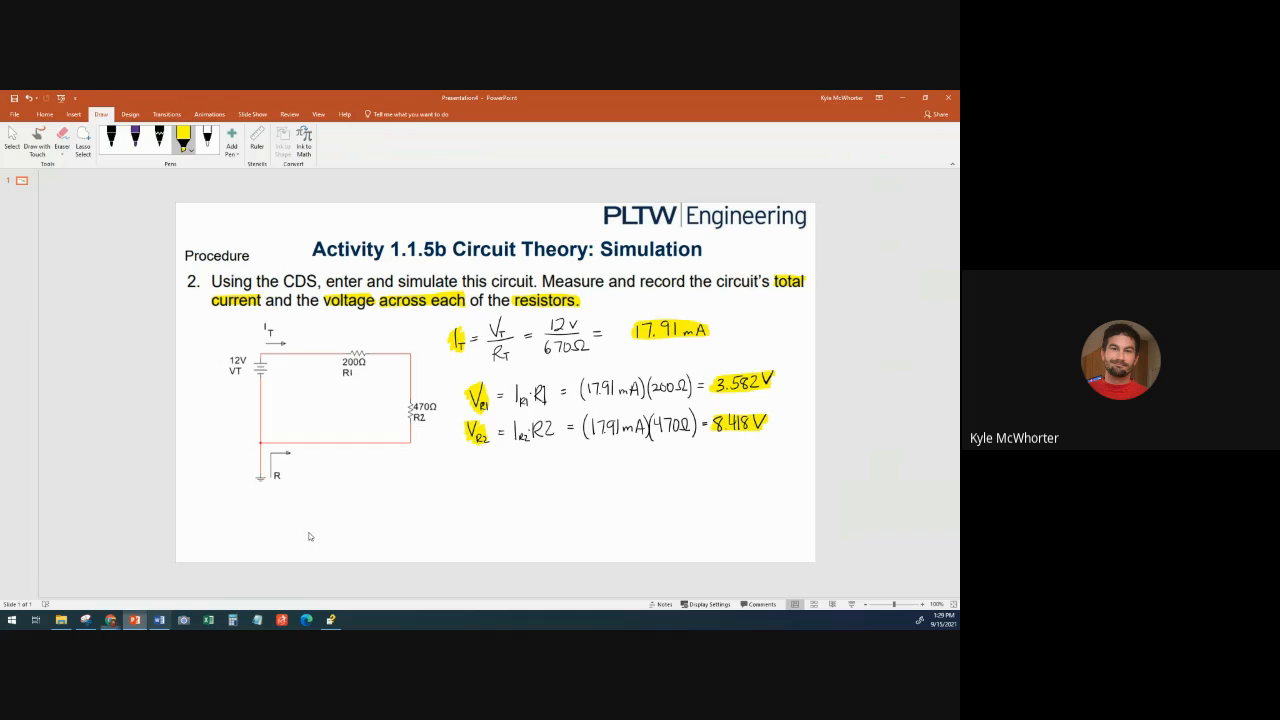
{"action": "left_click_drag", "start_coordinate": [736, 426], "coordinate": [727, 421]}
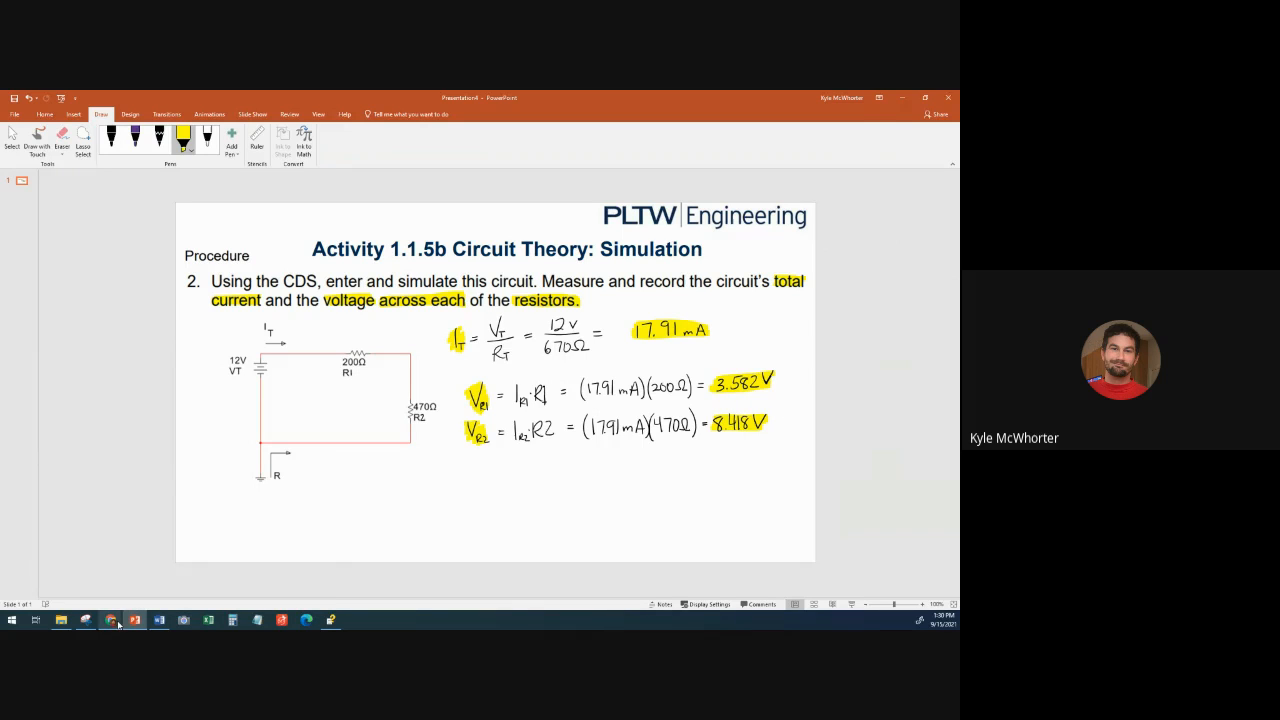
{"action": "mouse_move", "coordinate": [110, 620]}
{"action": "left_click", "coordinate": [65, 590]}
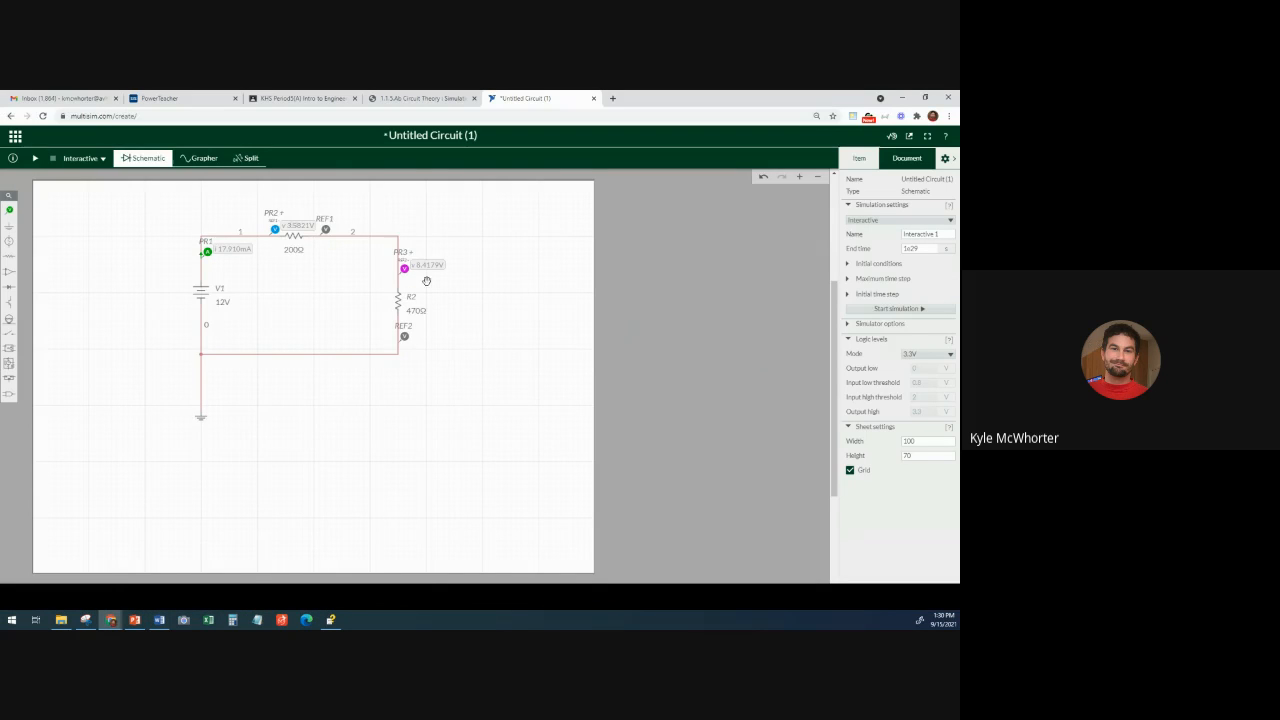